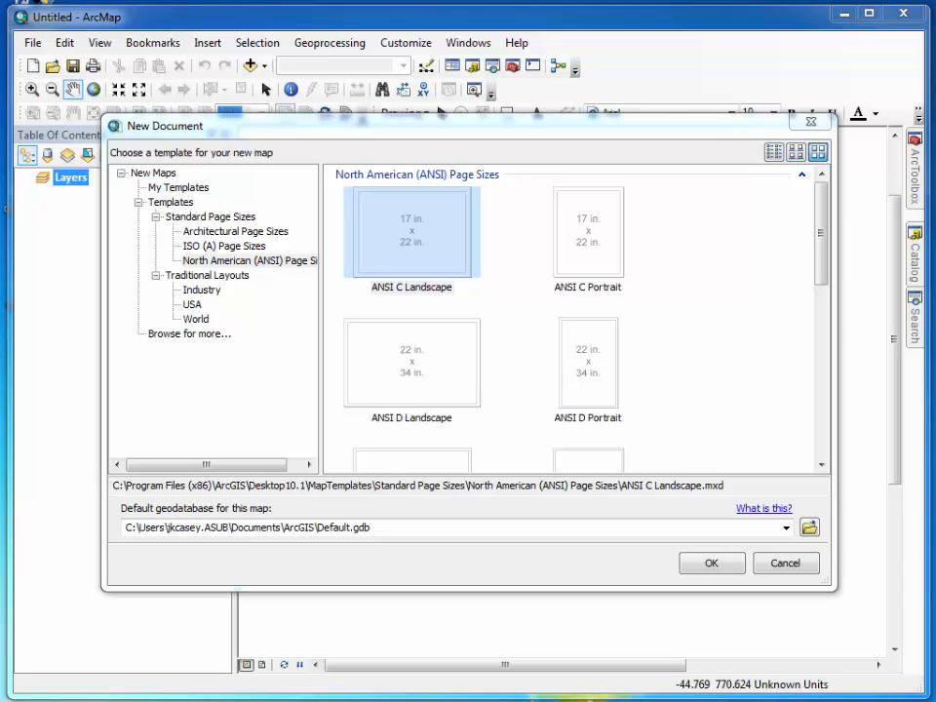
Create a new map from the Letter (ANSI A) Landscape template in the North American (ANSI) page sizes
{"action": "left_click", "coordinate": [261, 261]}
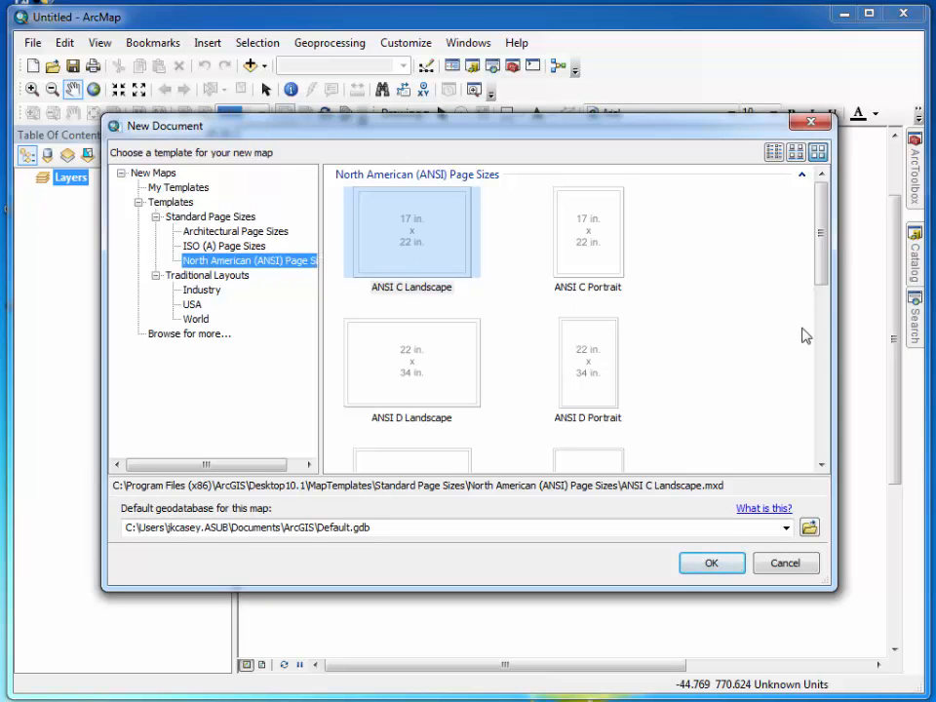
{"action": "left_click_drag", "start_coordinate": [829, 244], "coordinate": [825, 429]}
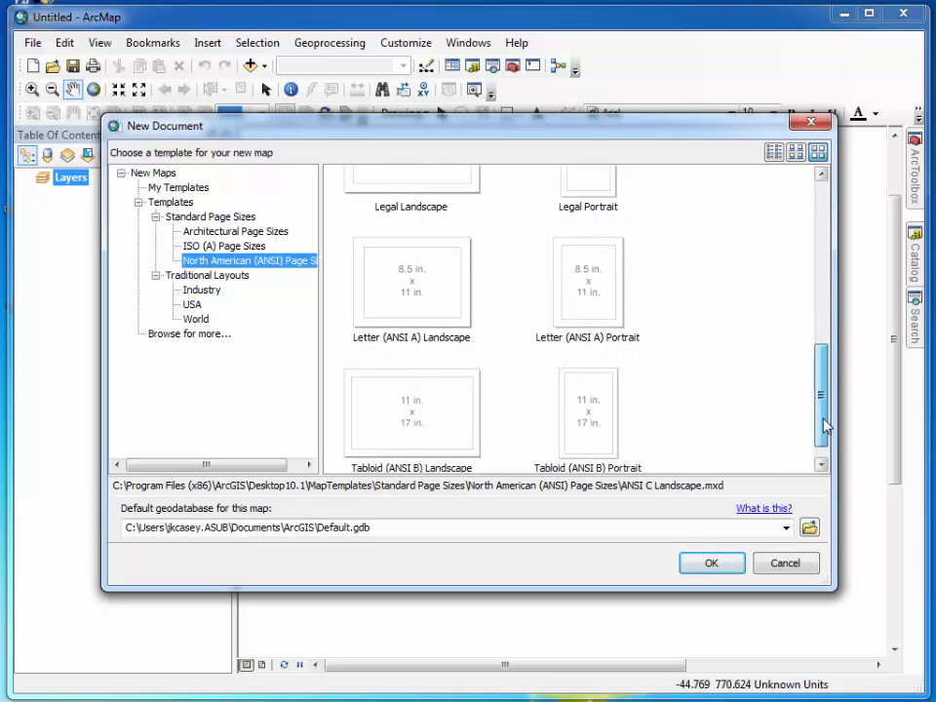
{"action": "double_click", "coordinate": [404, 293]}
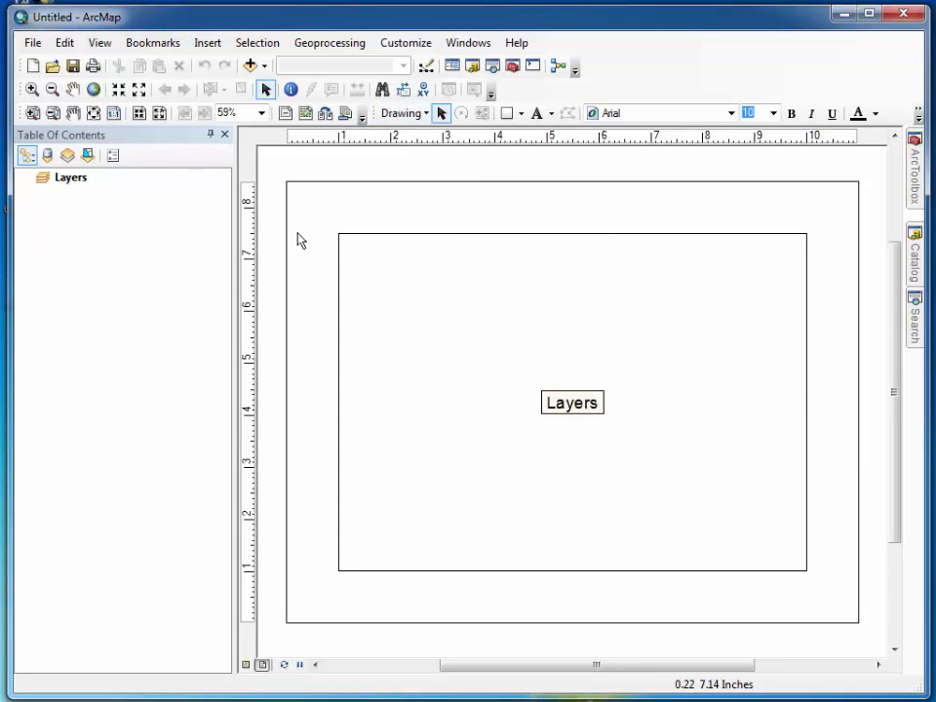
Insert three new data frames into the layout in addition to the existing Layers frame
{"action": "left_click", "coordinate": [209, 45]}
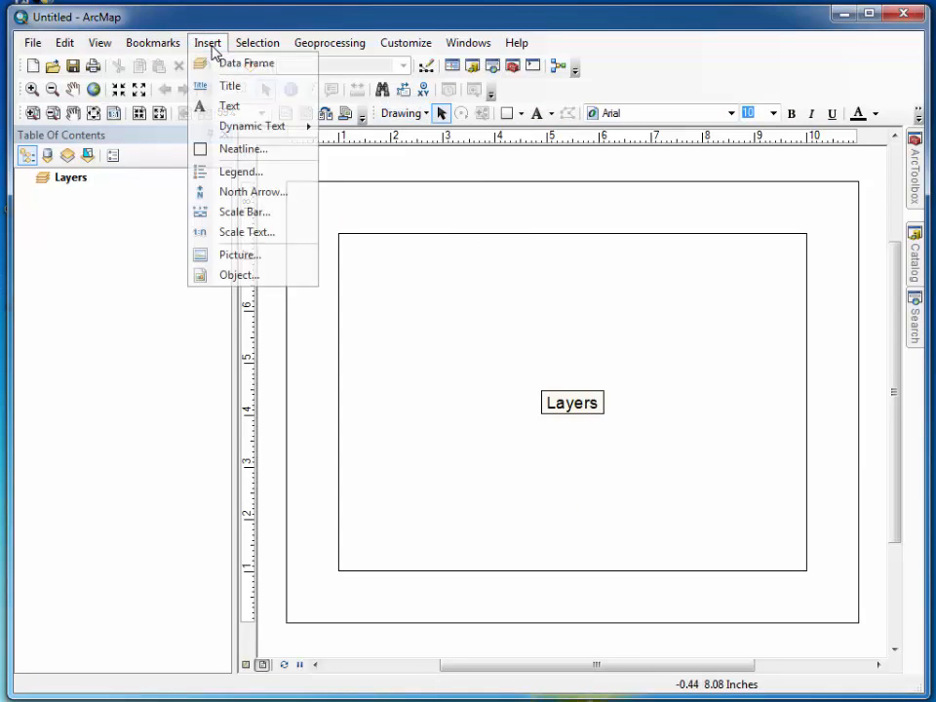
{"action": "left_click", "coordinate": [238, 66]}
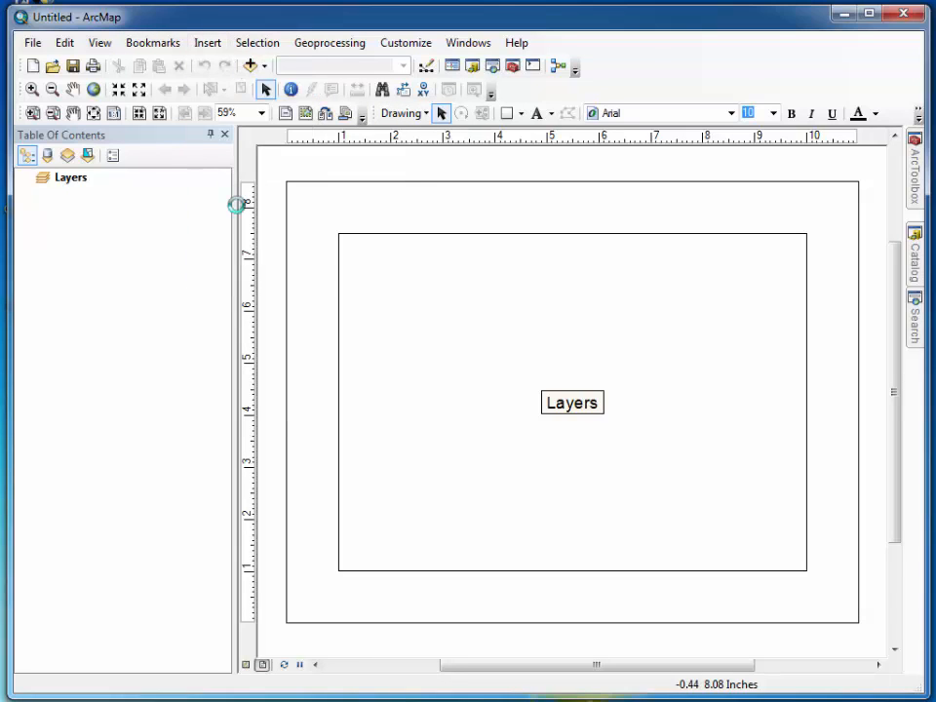
{"action": "left_click", "coordinate": [214, 44]}
{"action": "left_click", "coordinate": [223, 64]}
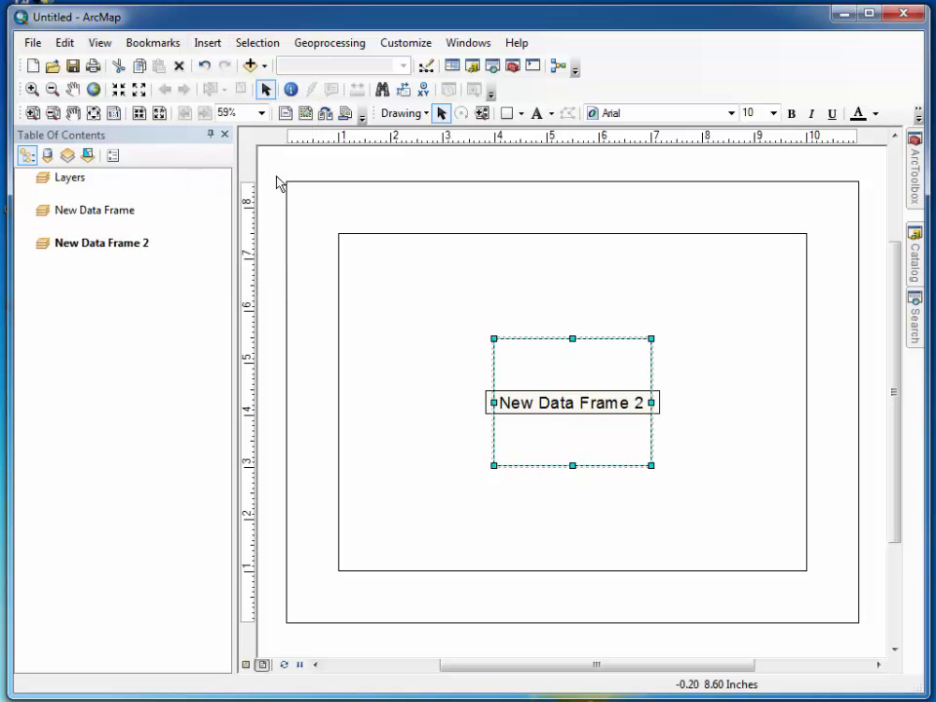
{"action": "left_click", "coordinate": [206, 42]}
{"action": "left_click", "coordinate": [223, 64]}
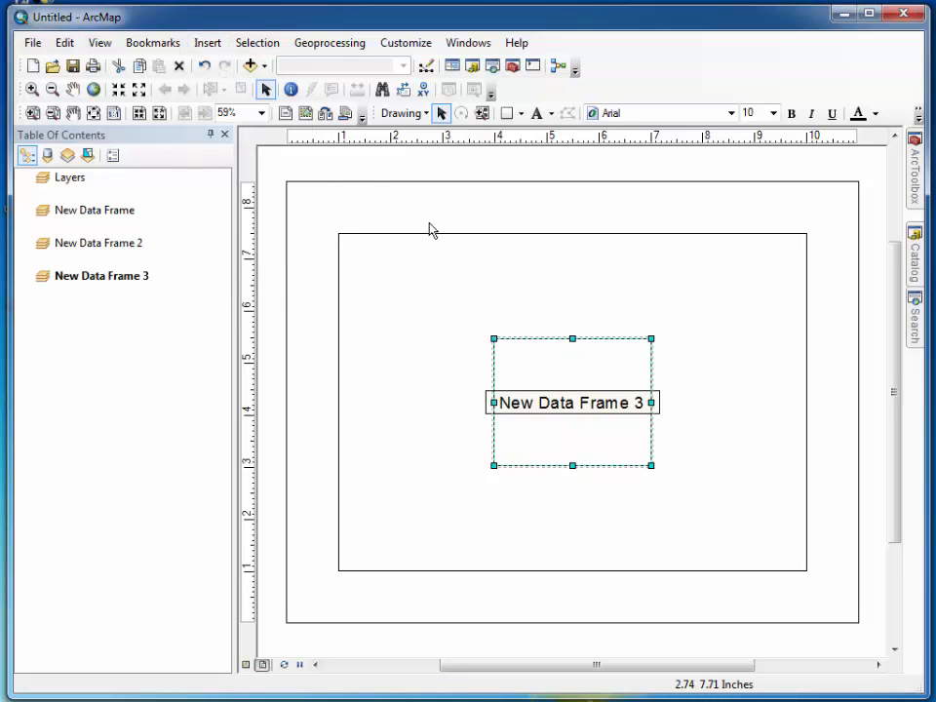
Rename the Layers data frame as Volcanic Hazards
{"action": "left_click", "coordinate": [75, 181]}
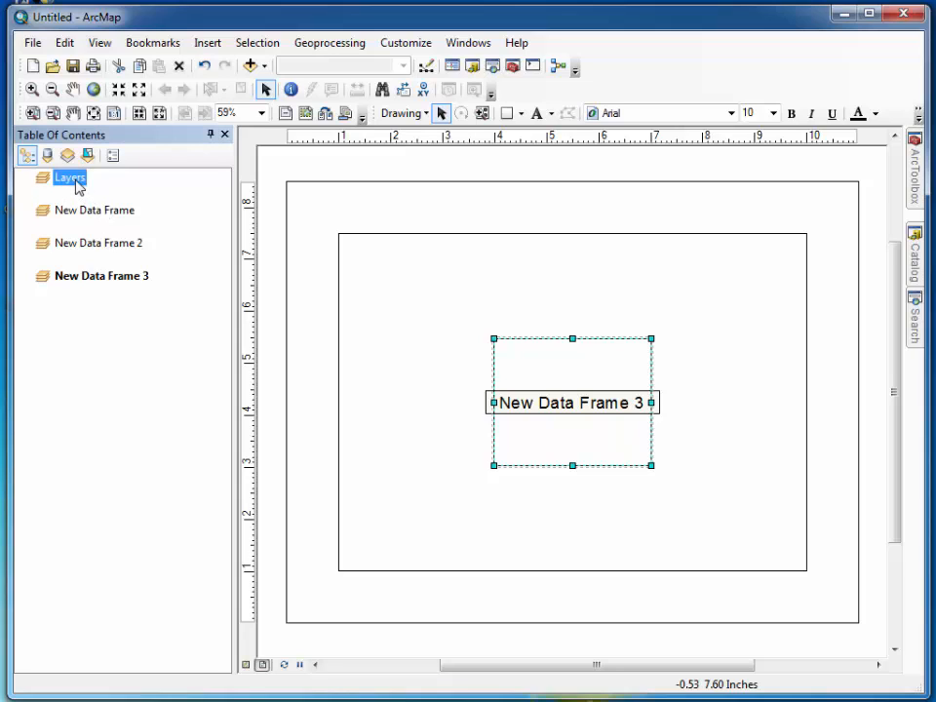
{"action": "left_click", "coordinate": [77, 185]}
{"action": "type", "text": "Volcanic Ha"}
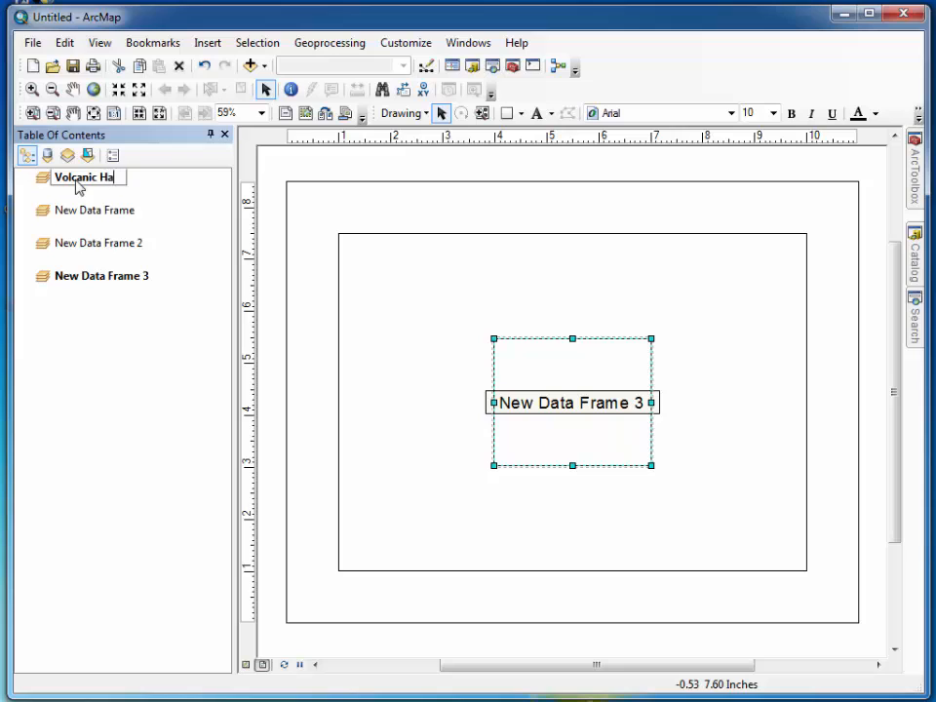
{"action": "type", "text": "zards"}
{"action": "key", "text": "Return"}
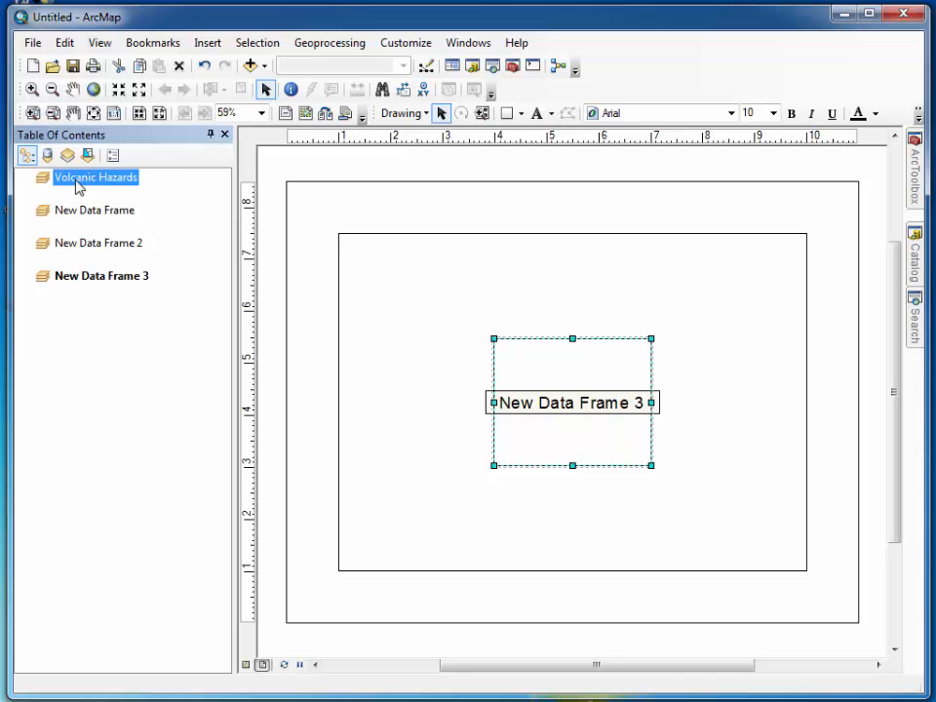
Rename the data frame called New Data Frame as Farms
{"action": "left_click", "coordinate": [76, 210]}
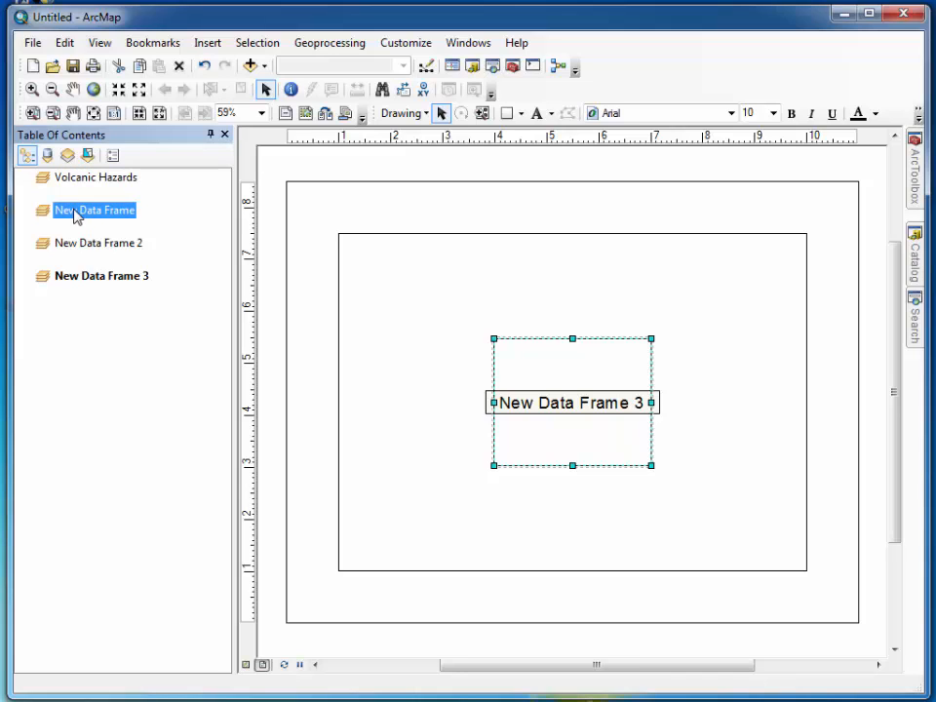
{"action": "left_click", "coordinate": [76, 211]}
{"action": "type", "text": "Farms"}
{"action": "key", "text": "Return"}
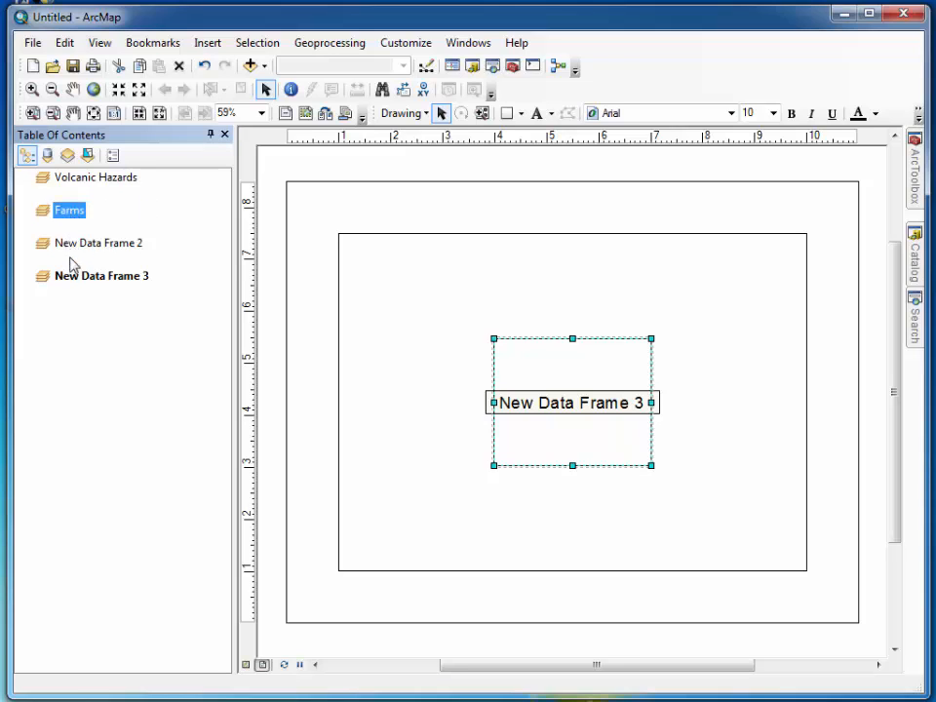
Rename the data frame called New Data Frame 2 as Housing
{"action": "left_click", "coordinate": [86, 251], "text": "ctrl"}
{"action": "left_click", "coordinate": [86, 250]}
{"action": "left_click", "coordinate": [88, 251]}
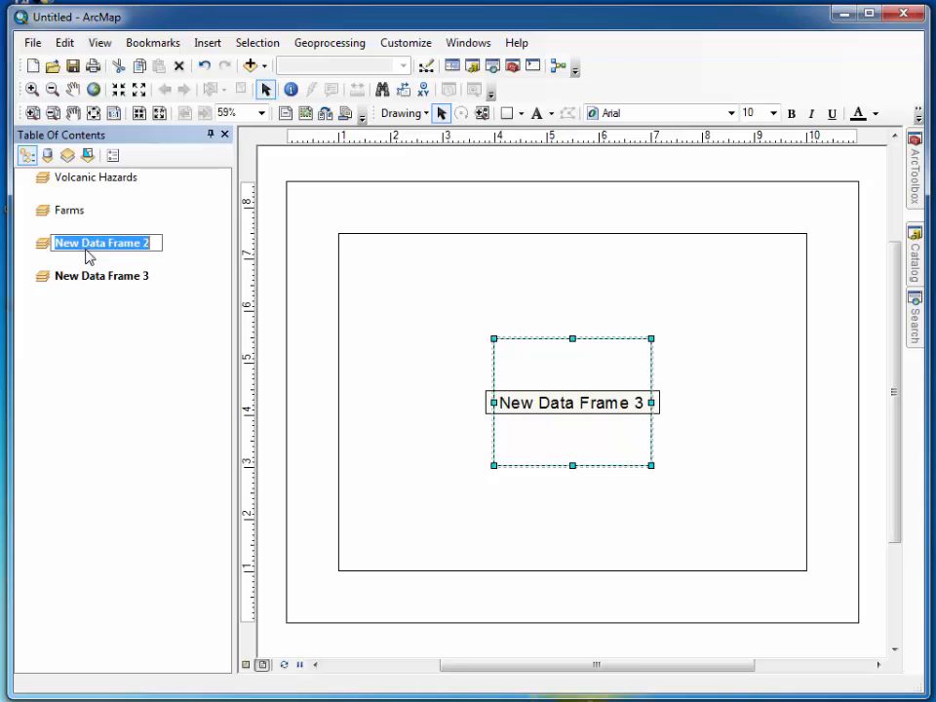
{"action": "type", "text": "Housing"}
{"action": "key", "text": "Return"}
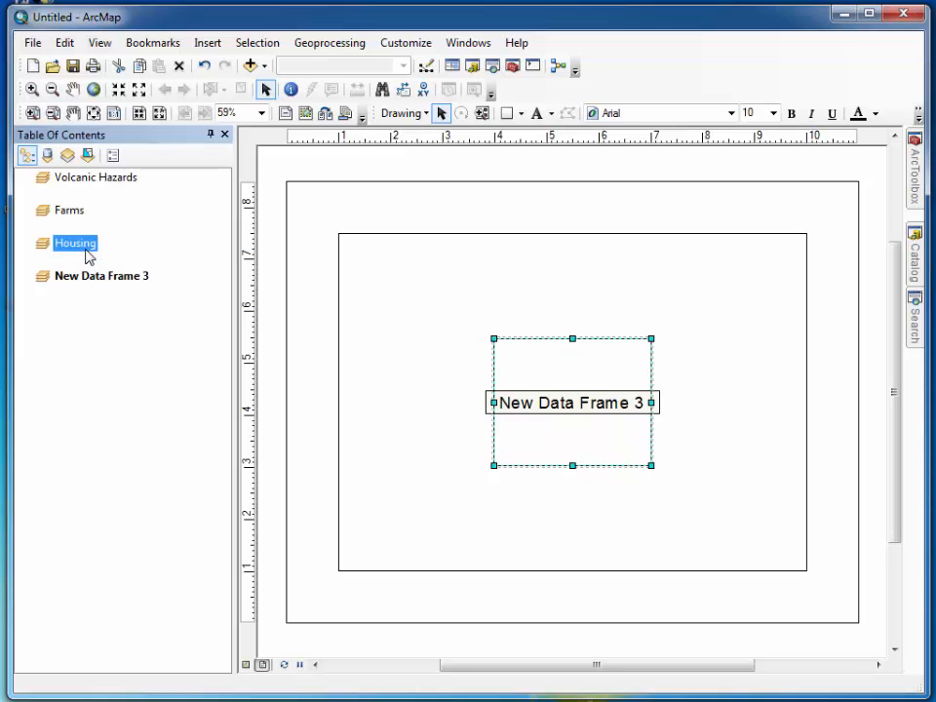
Rename the data frame called New Data Frame 3 as Physiography
{"action": "left_click", "coordinate": [84, 283]}
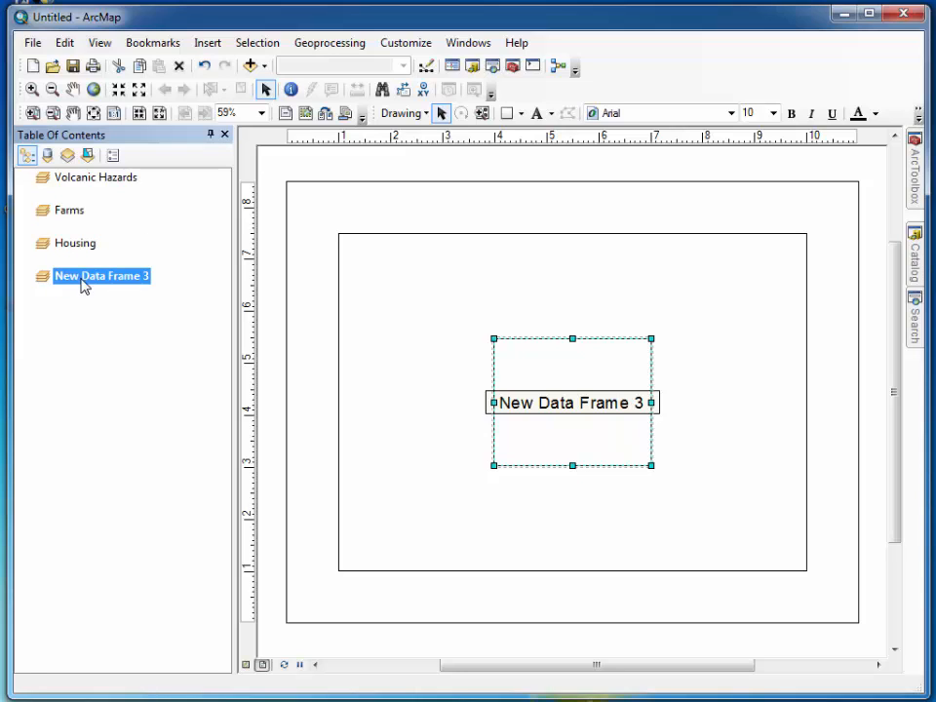
{"action": "left_click", "coordinate": [84, 282]}
{"action": "type", "text": "Physiography"}
{"action": "key", "text": "Return"}
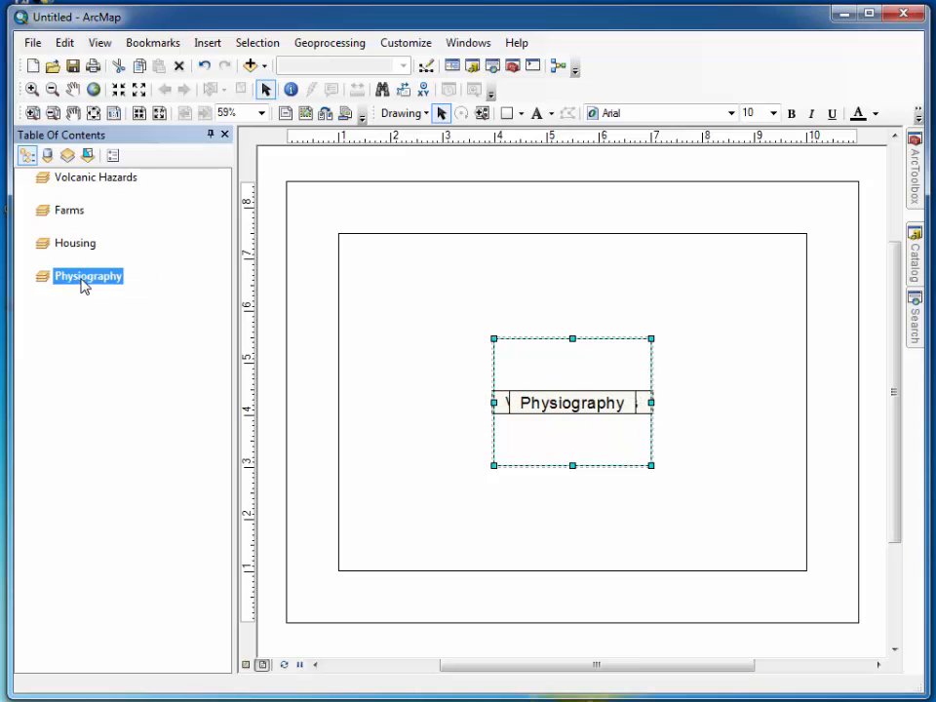
{"action": "left_click", "coordinate": [127, 345]}
Add vertical layout guides at the page's left edge, its horizontal centre and its right edge at 11 inches
{"action": "left_click", "coordinate": [287, 140]}
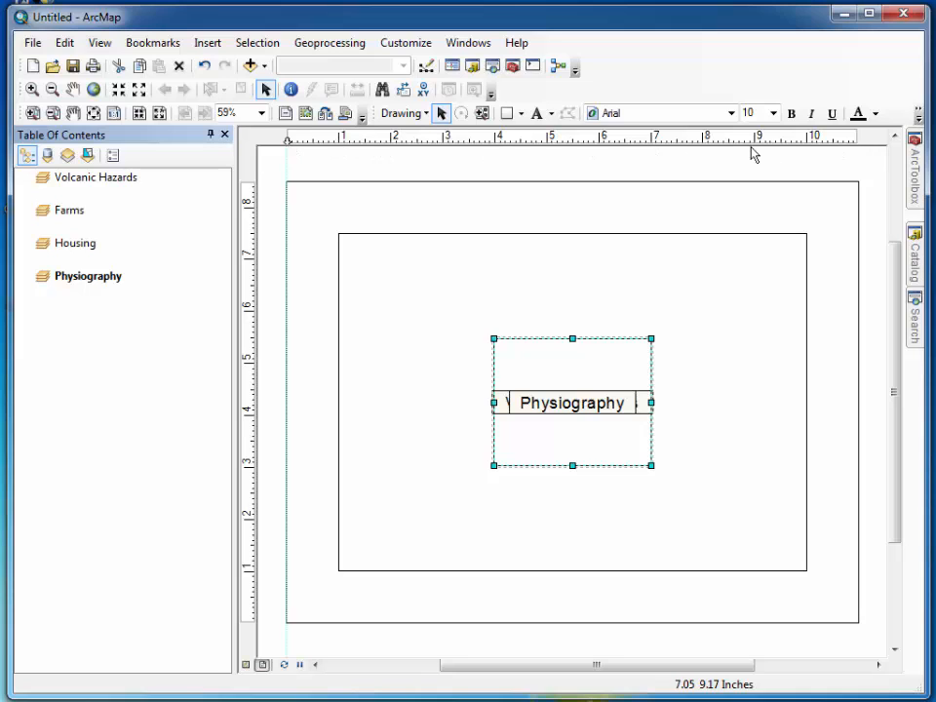
{"action": "left_click", "coordinate": [572, 141]}
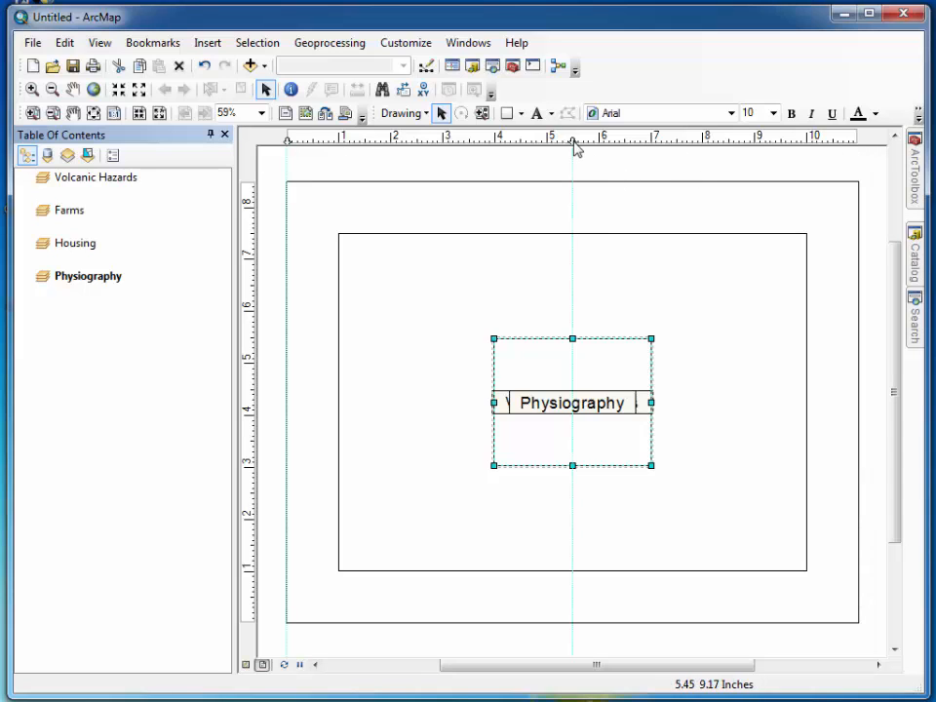
{"action": "left_click", "coordinate": [858, 141]}
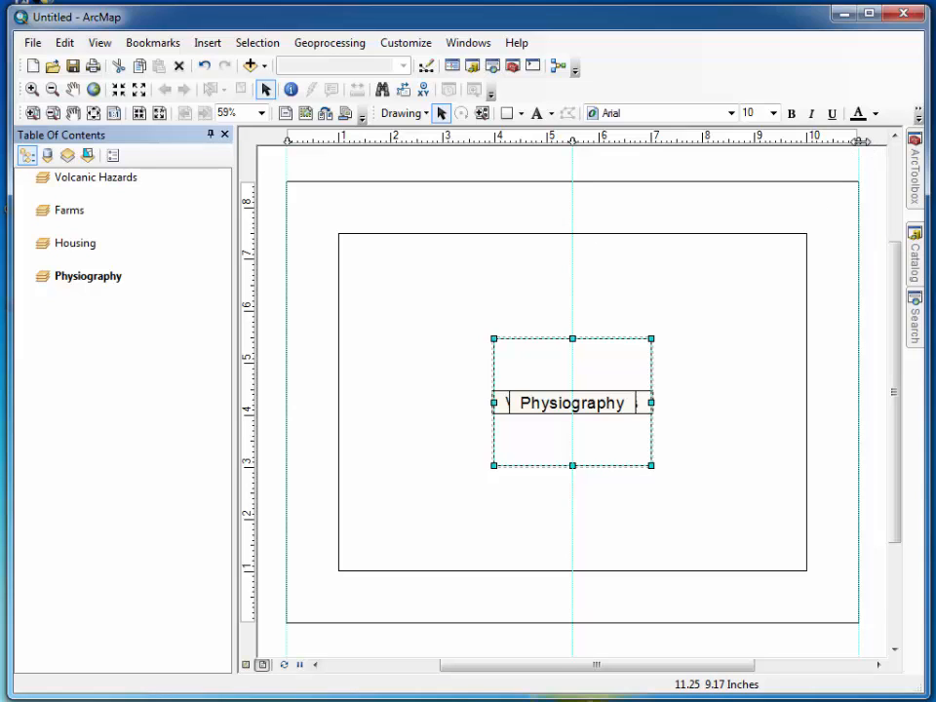
{"action": "left_click_drag", "start_coordinate": [860, 141], "coordinate": [859, 142]}
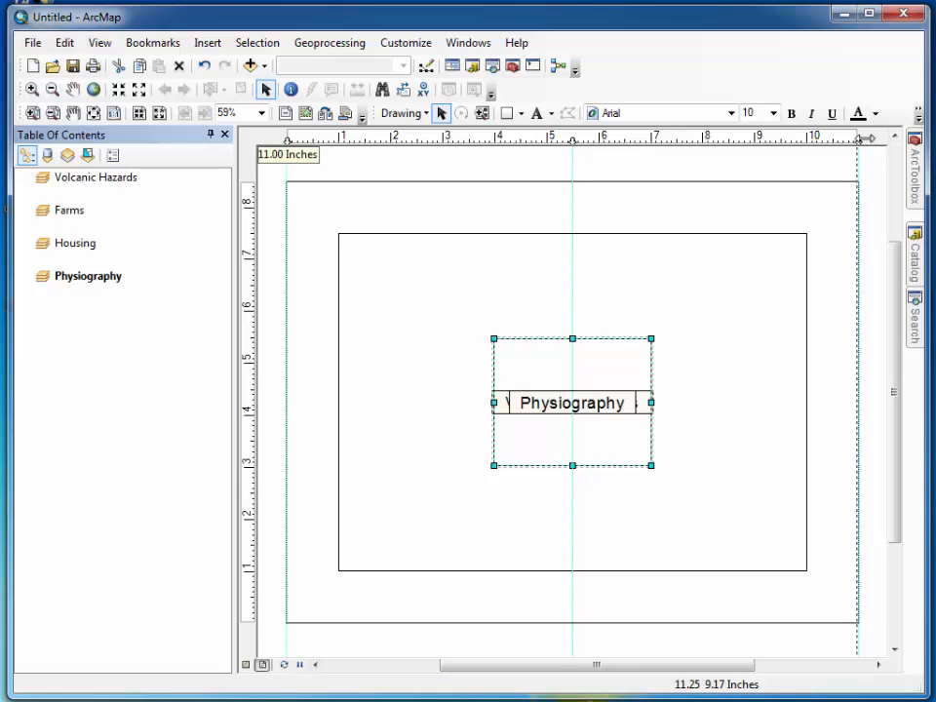
{"action": "left_click_drag", "start_coordinate": [859, 141], "coordinate": [858, 141]}
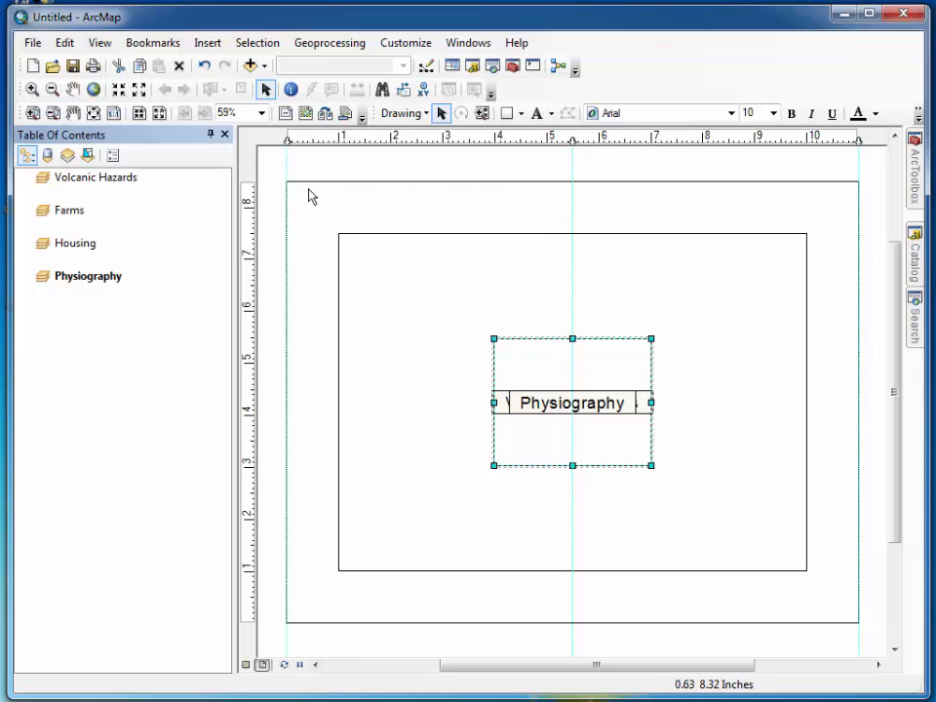
Add horizontal layout guides at the page's top edge, bottom edge and vertical middle
{"action": "left_click", "coordinate": [254, 189]}
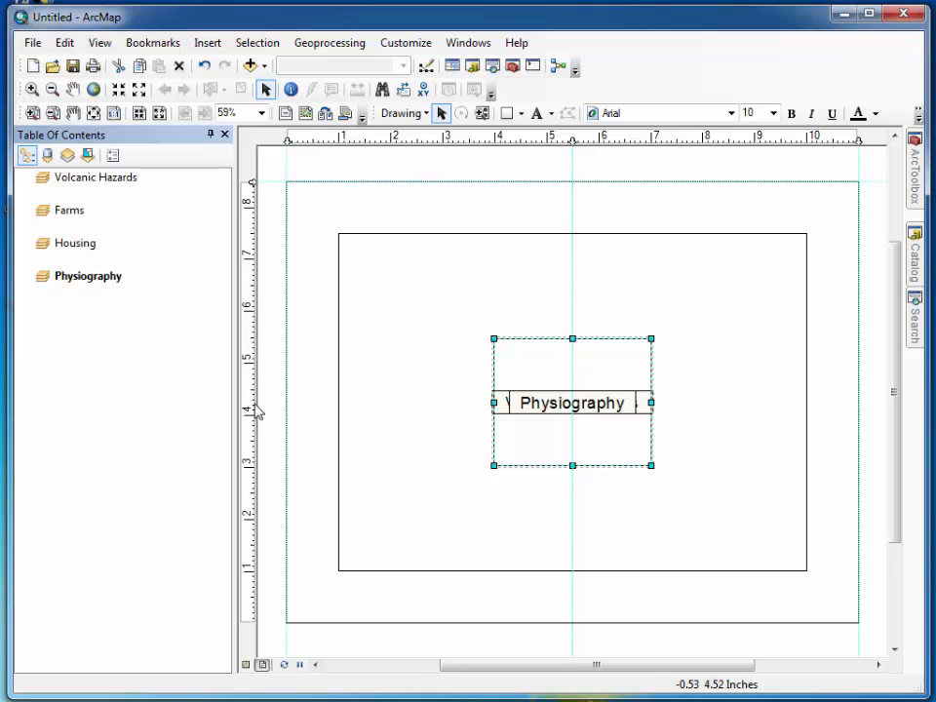
{"action": "left_click", "coordinate": [256, 628]}
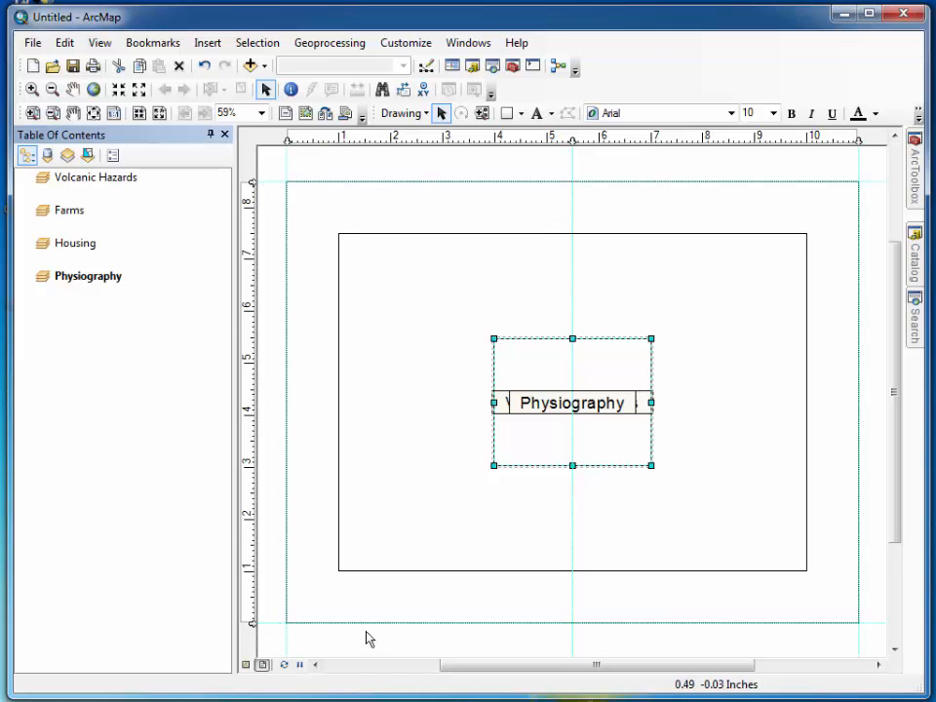
{"action": "left_click", "coordinate": [255, 400]}
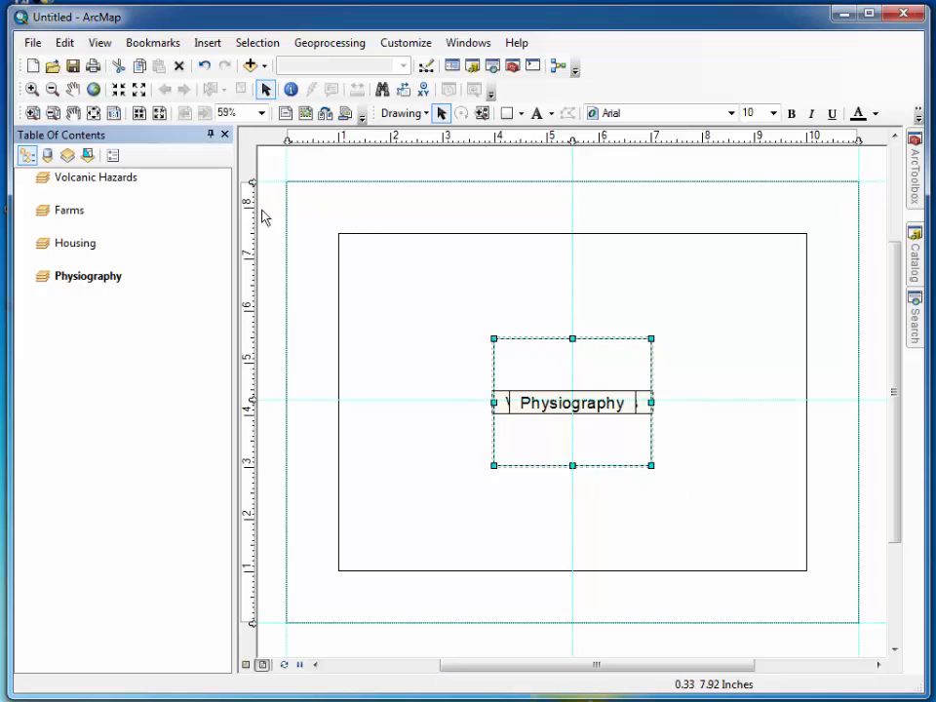
Resize the Volcanic Hazards data frame to fill the page's upper-left quadrant, snapping its corners to the guides
{"action": "left_click", "coordinate": [470, 276]}
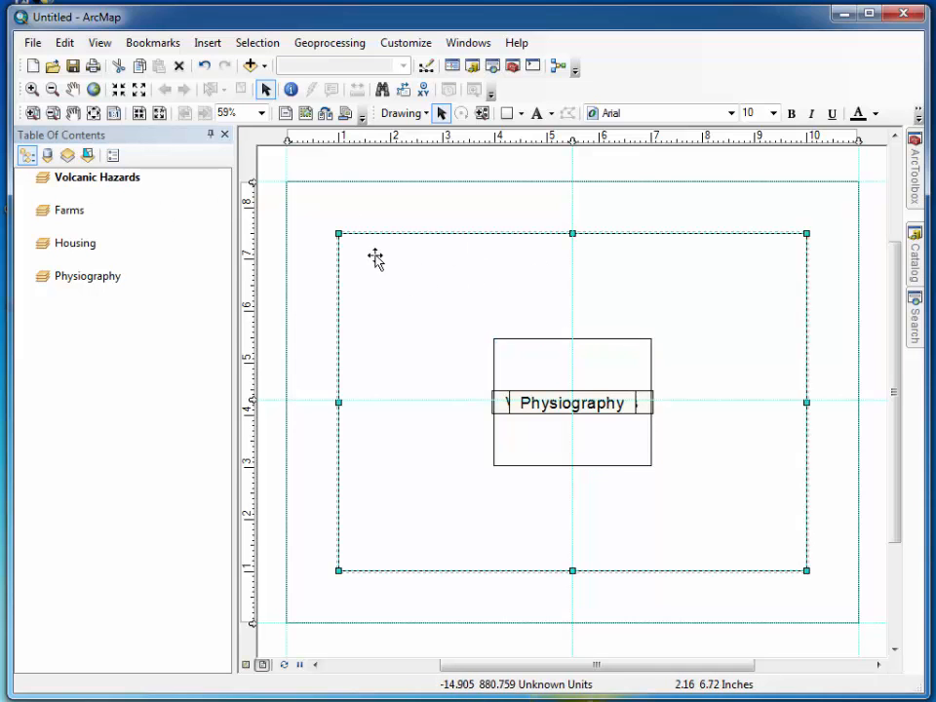
{"action": "left_click_drag", "start_coordinate": [338, 234], "coordinate": [286, 181]}
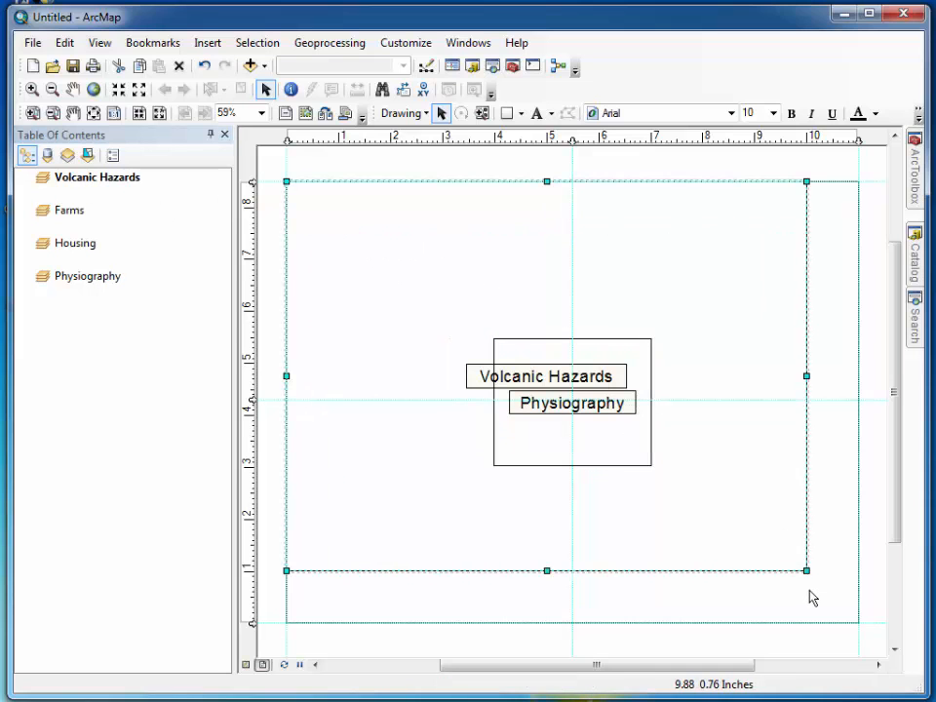
{"action": "left_click_drag", "start_coordinate": [806, 570], "coordinate": [573, 400]}
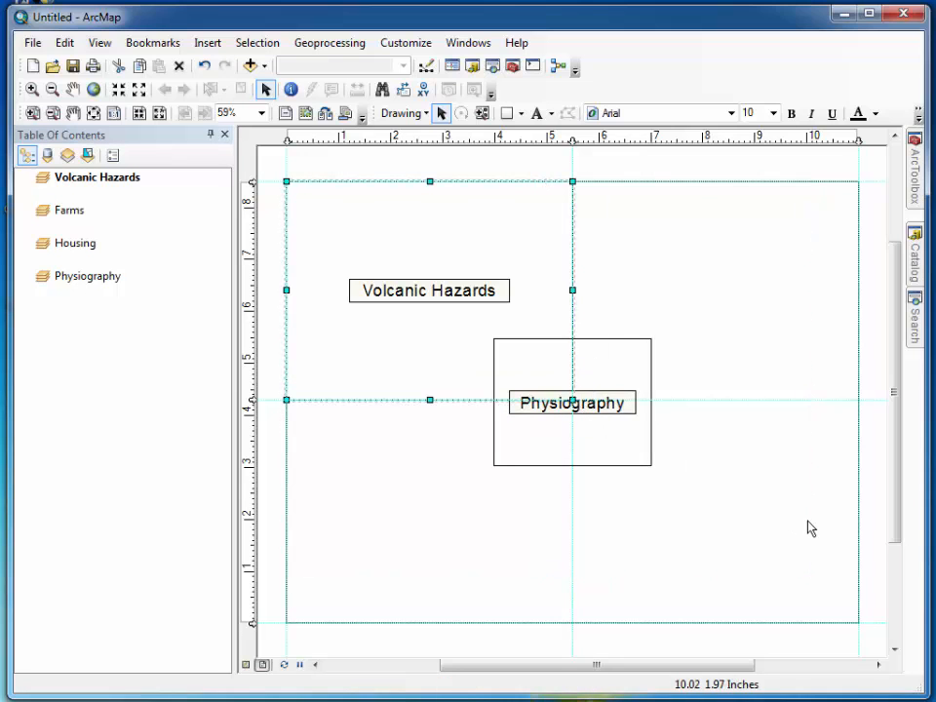
Move the Physiography data frame to the page's lower-right quadrant and resize it to fill the area between the guides
{"action": "left_click", "coordinate": [620, 376]}
{"action": "left_click_drag", "start_coordinate": [627, 386], "coordinate": [749, 516]}
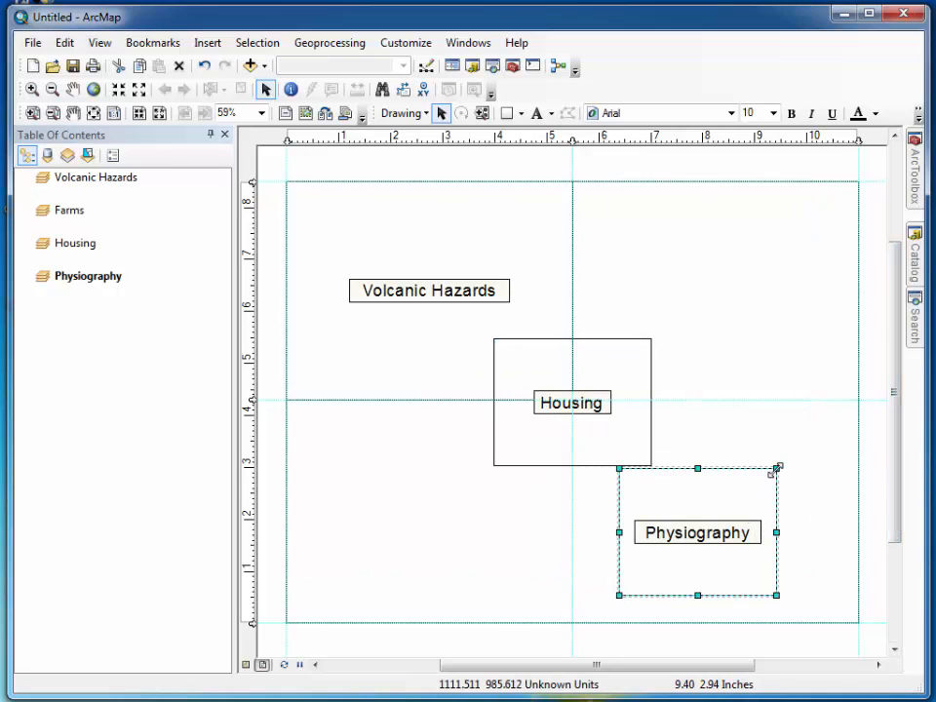
{"action": "left_click_drag", "start_coordinate": [777, 469], "coordinate": [857, 400]}
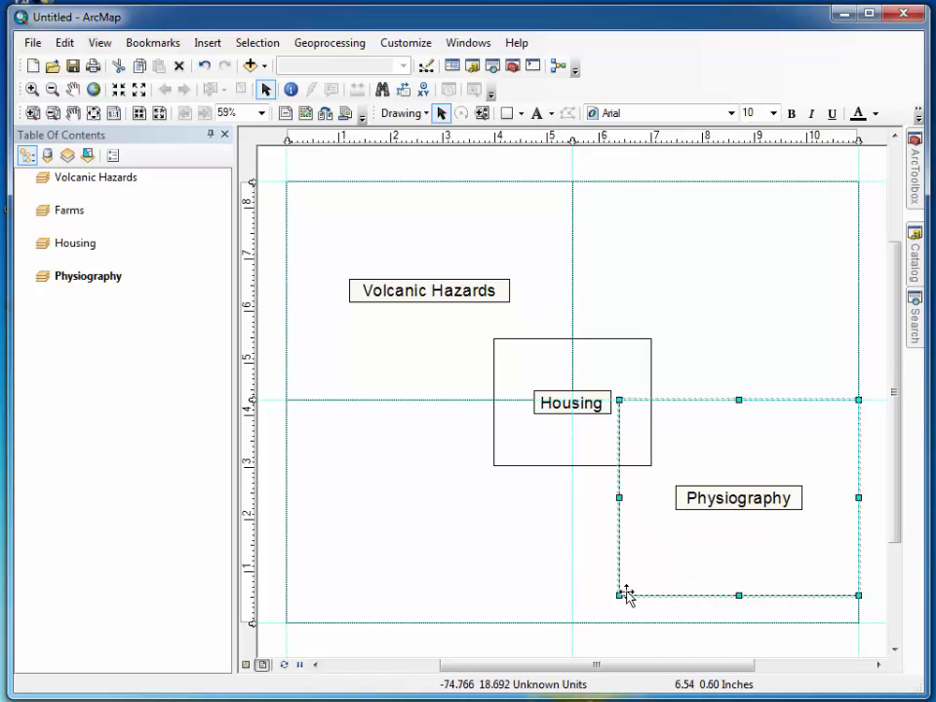
{"action": "left_click_drag", "start_coordinate": [620, 595], "coordinate": [573, 622]}
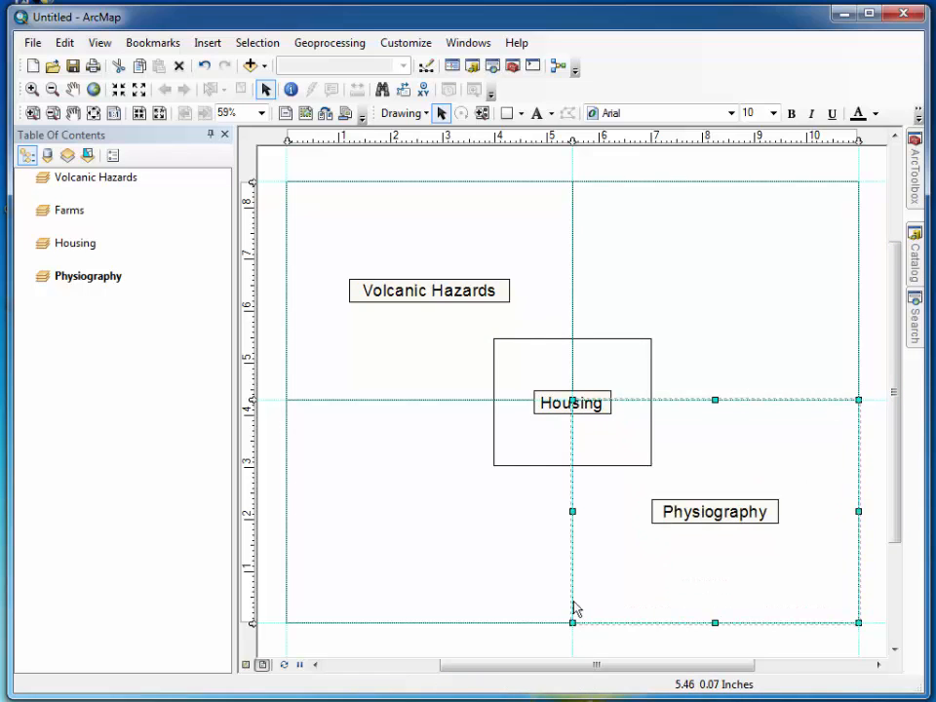
Move the Housing data frame to the page's lower-left quadrant and enlarge it to cover that quadrant, slightly past the vertical centre guide
{"action": "left_click", "coordinate": [528, 464]}
{"action": "left_click_drag", "start_coordinate": [530, 447], "coordinate": [359, 557]}
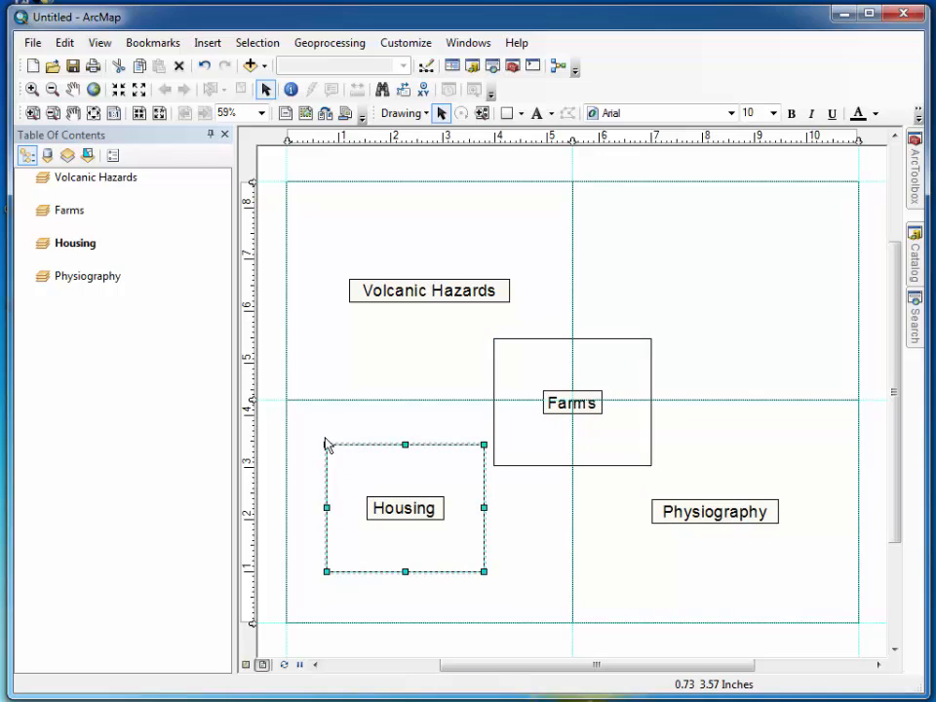
{"action": "left_click_drag", "start_coordinate": [326, 444], "coordinate": [287, 399]}
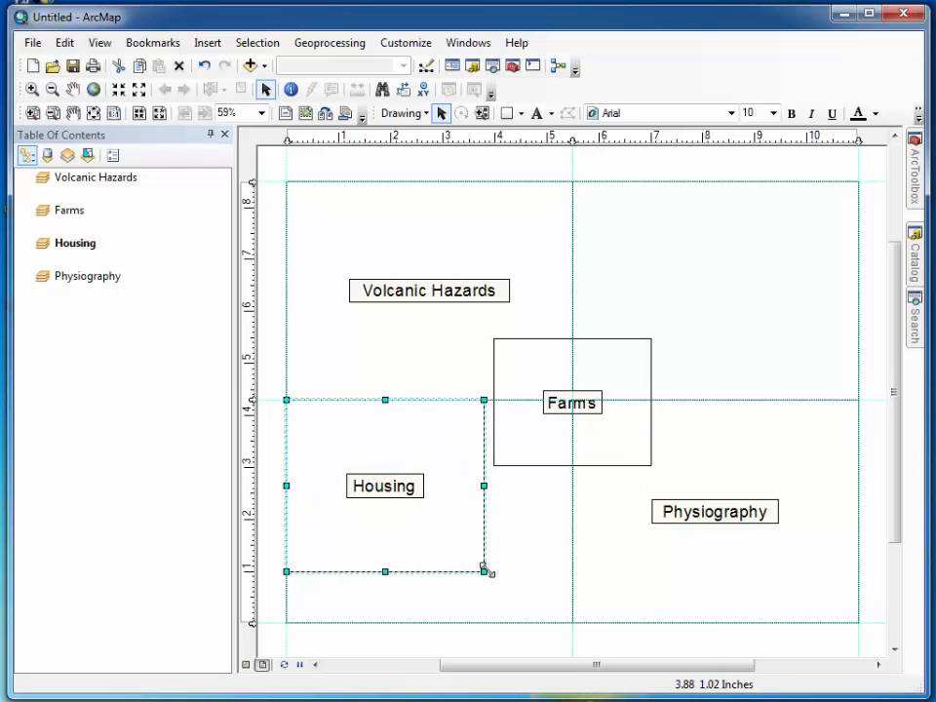
{"action": "left_click_drag", "start_coordinate": [484, 571], "coordinate": [583, 622]}
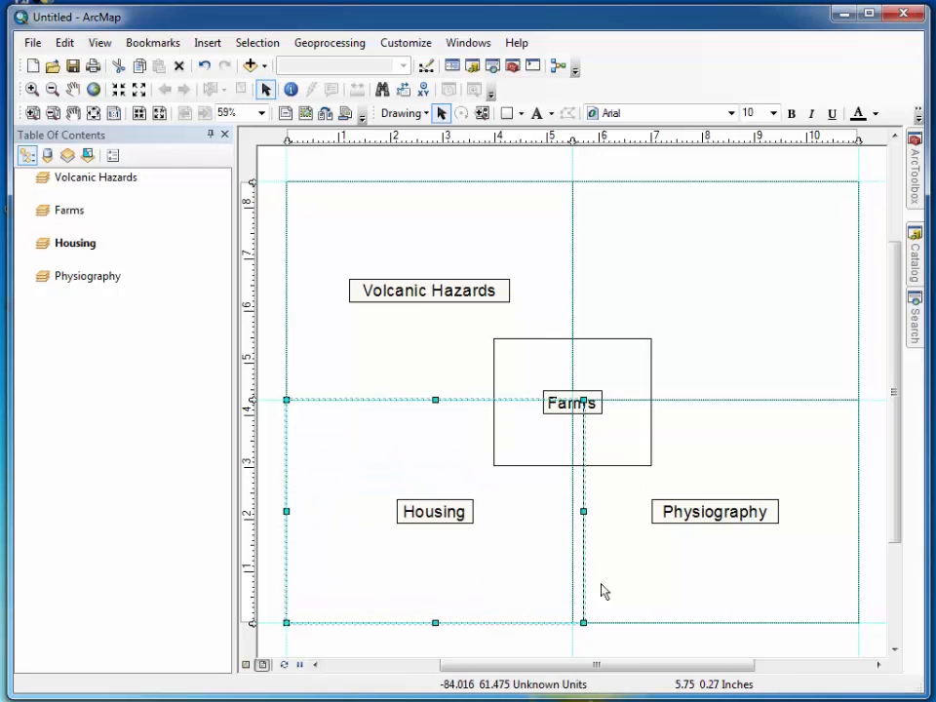
Move the Farms data frame to the page's upper-right quadrant and resize it to fill the area between the guides
{"action": "left_click", "coordinate": [618, 376]}
{"action": "left_click", "coordinate": [618, 377]}
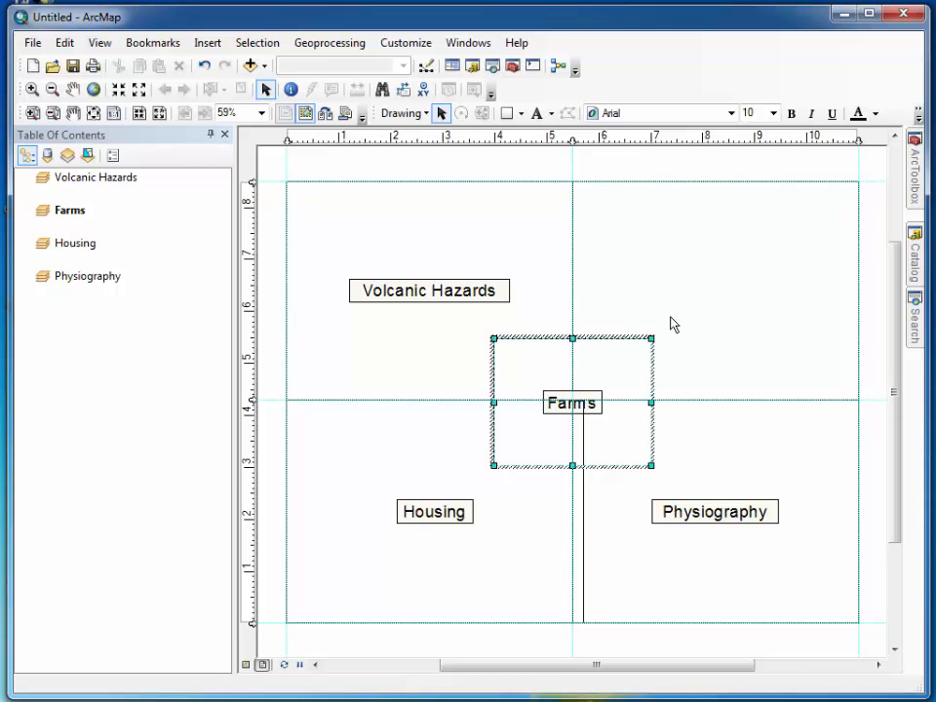
{"action": "left_click", "coordinate": [648, 330]}
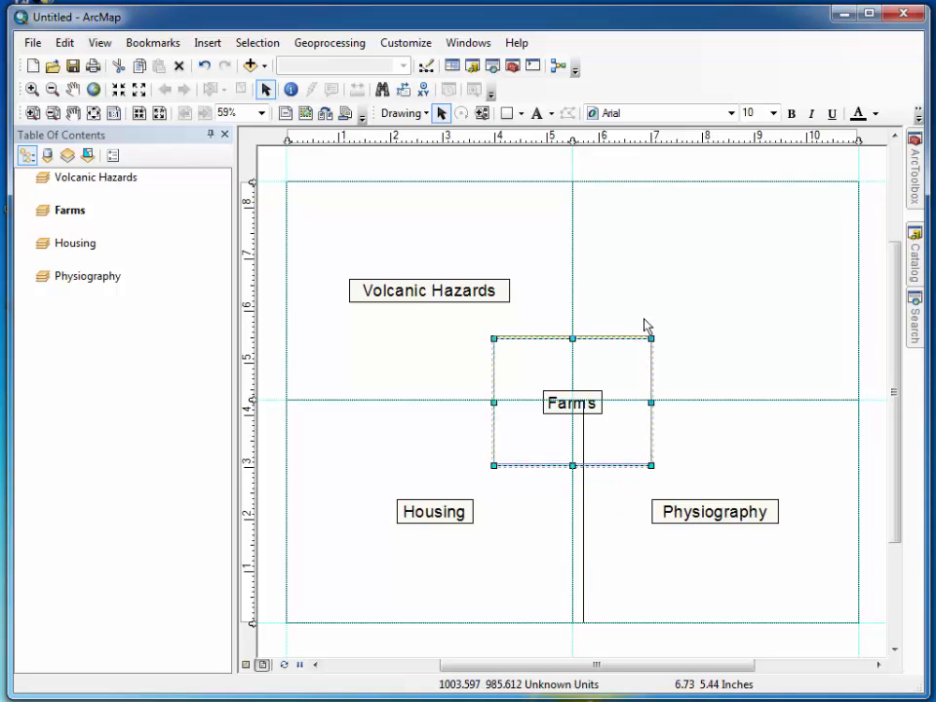
{"action": "left_click_drag", "start_coordinate": [643, 324], "coordinate": [722, 198]}
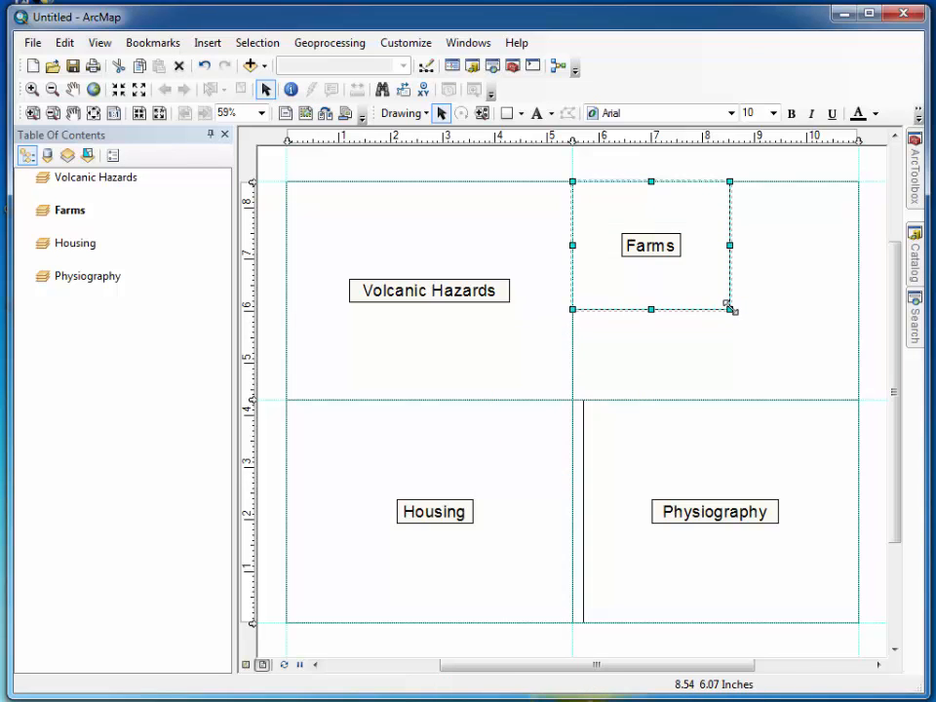
{"action": "left_click_drag", "start_coordinate": [729, 308], "coordinate": [858, 399]}
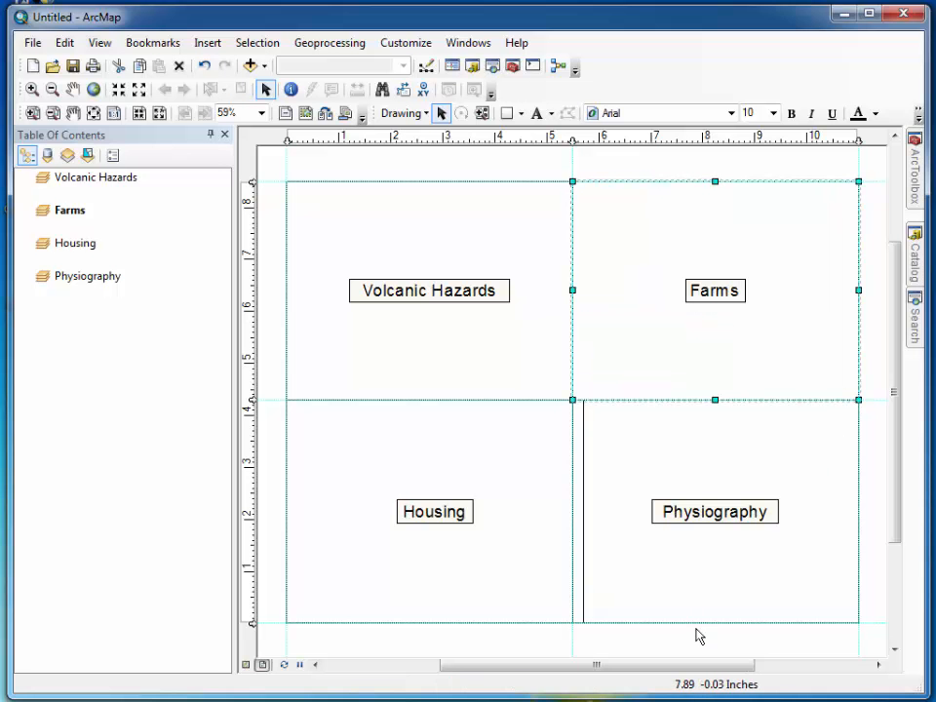
Narrow the Housing data frame so its right edge snaps to the vertical centre guide
{"action": "left_click", "coordinate": [630, 506]}
{"action": "left_click", "coordinate": [524, 459]}
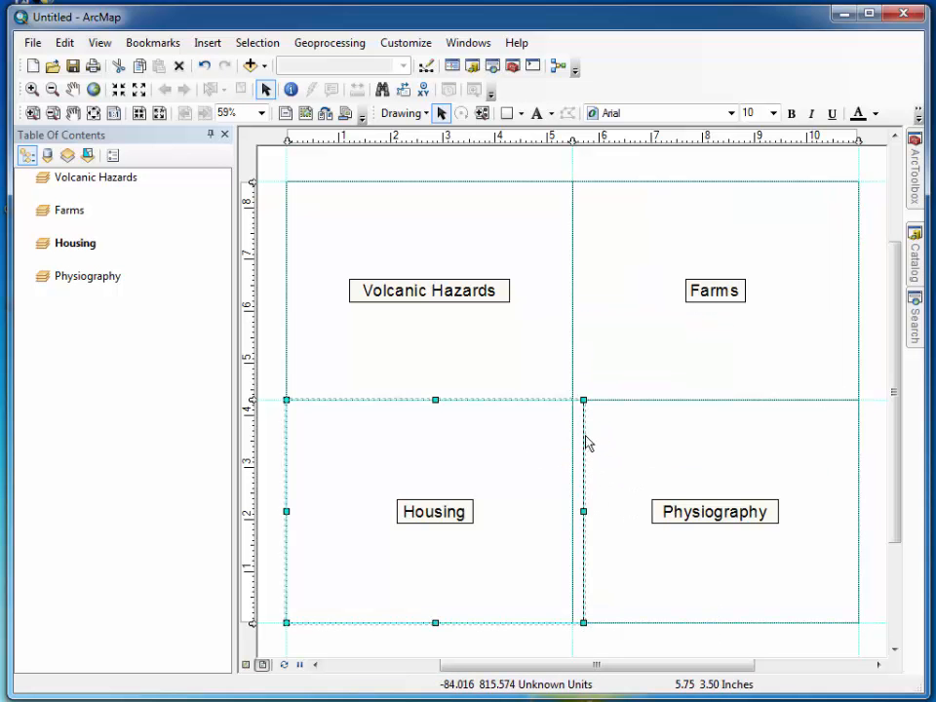
{"action": "left_click_drag", "start_coordinate": [582, 399], "coordinate": [572, 400]}
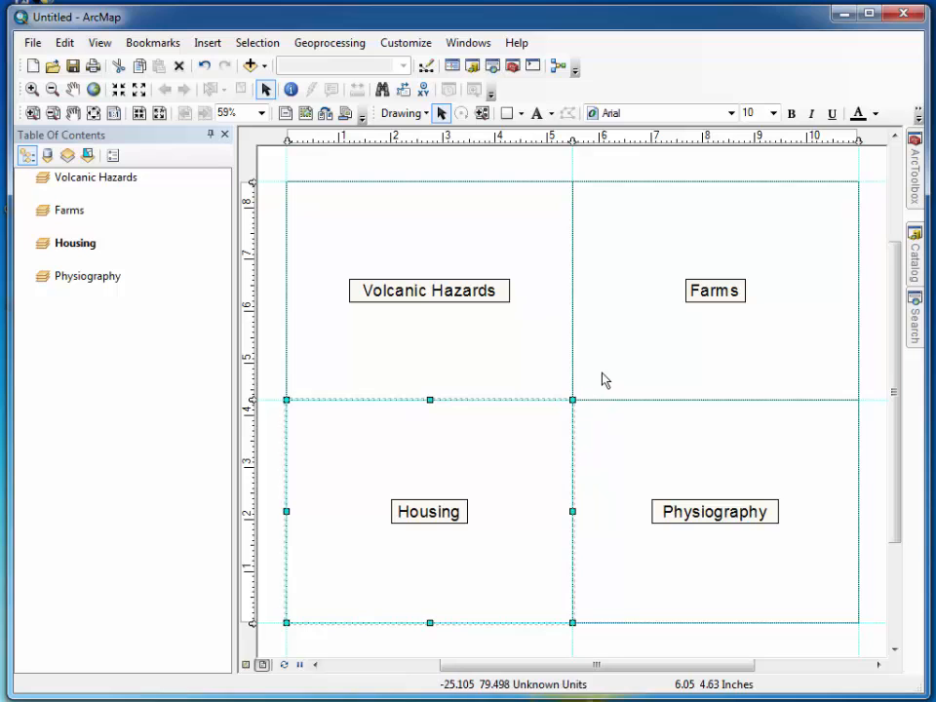
Activate the Volcanic Hazards data frame and add the counties feature class from oregondata.gdb in the mgisdata Oregon folder
{"action": "left_click", "coordinate": [519, 349]}
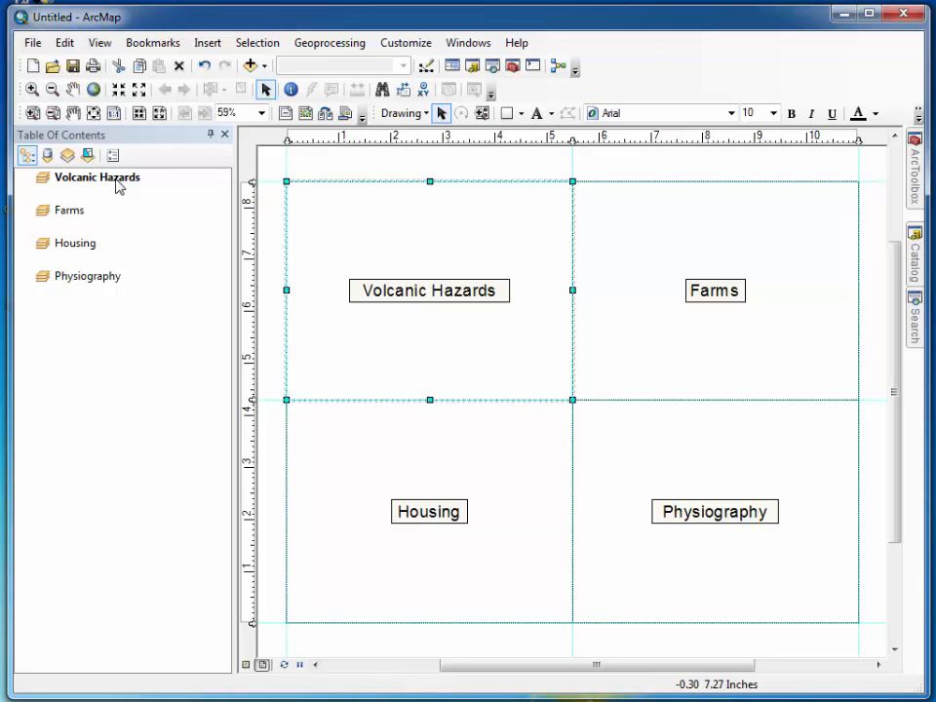
{"action": "left_click", "coordinate": [920, 246]}
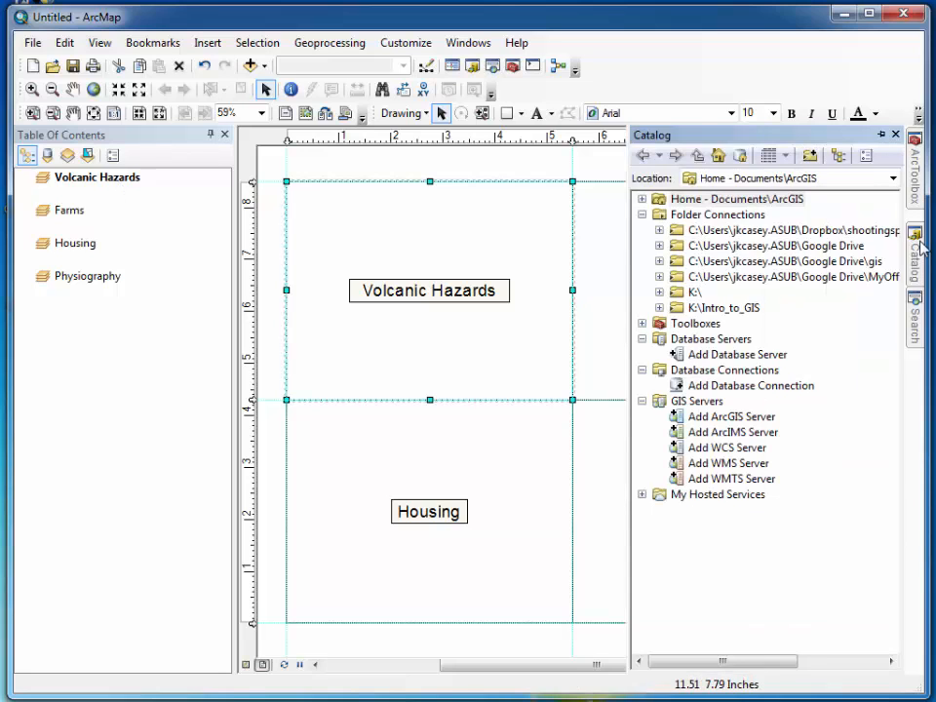
{"action": "left_click", "coordinate": [660, 261]}
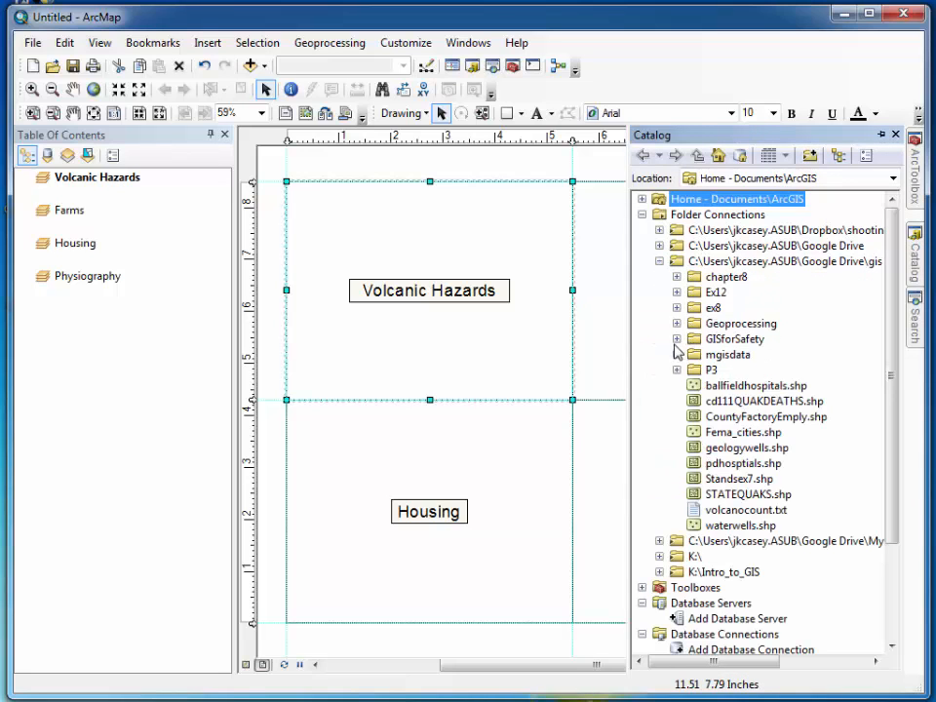
{"action": "left_click", "coordinate": [676, 354]}
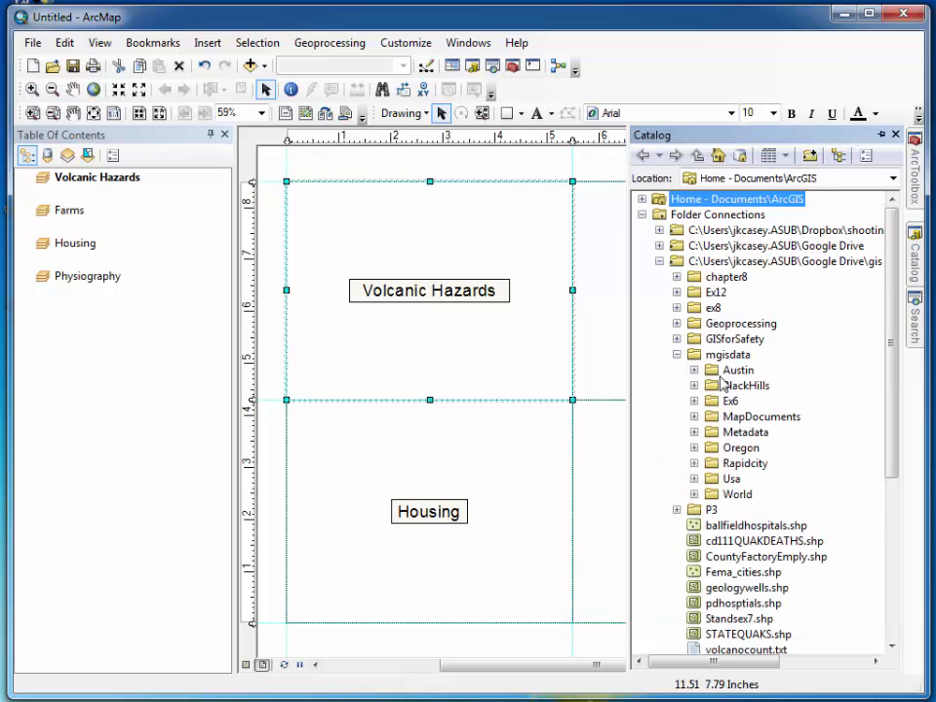
{"action": "left_click", "coordinate": [694, 447]}
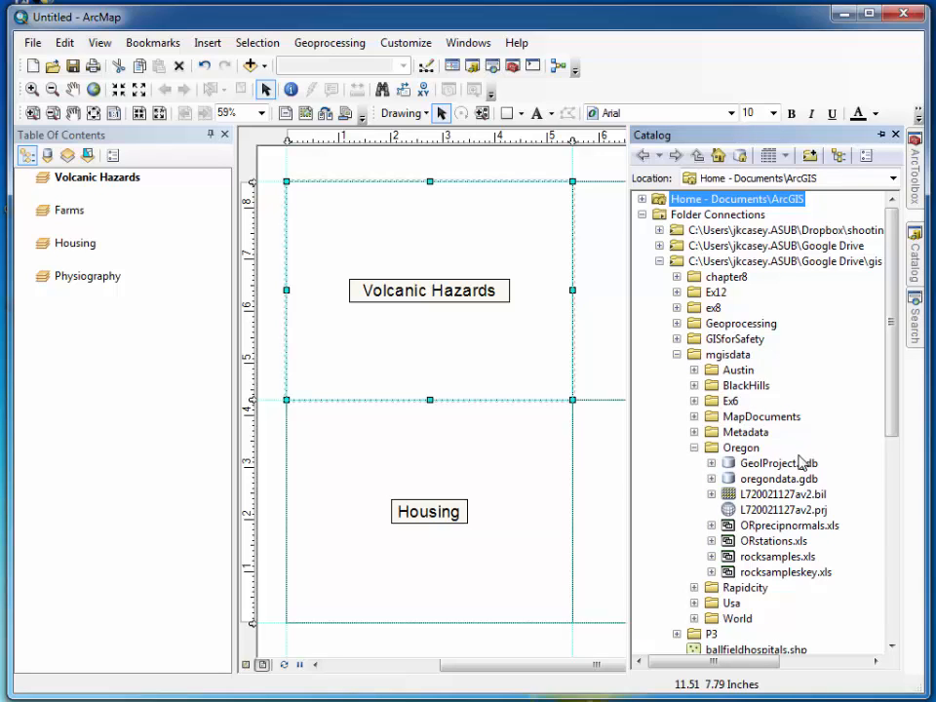
{"action": "left_click", "coordinate": [711, 478]}
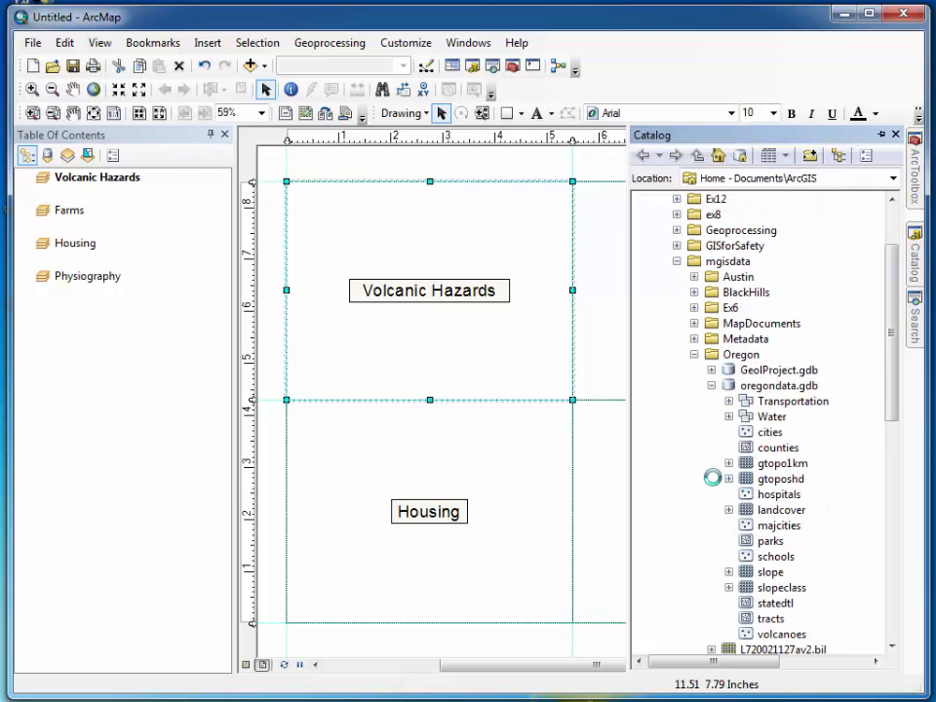
{"action": "left_click", "coordinate": [776, 448]}
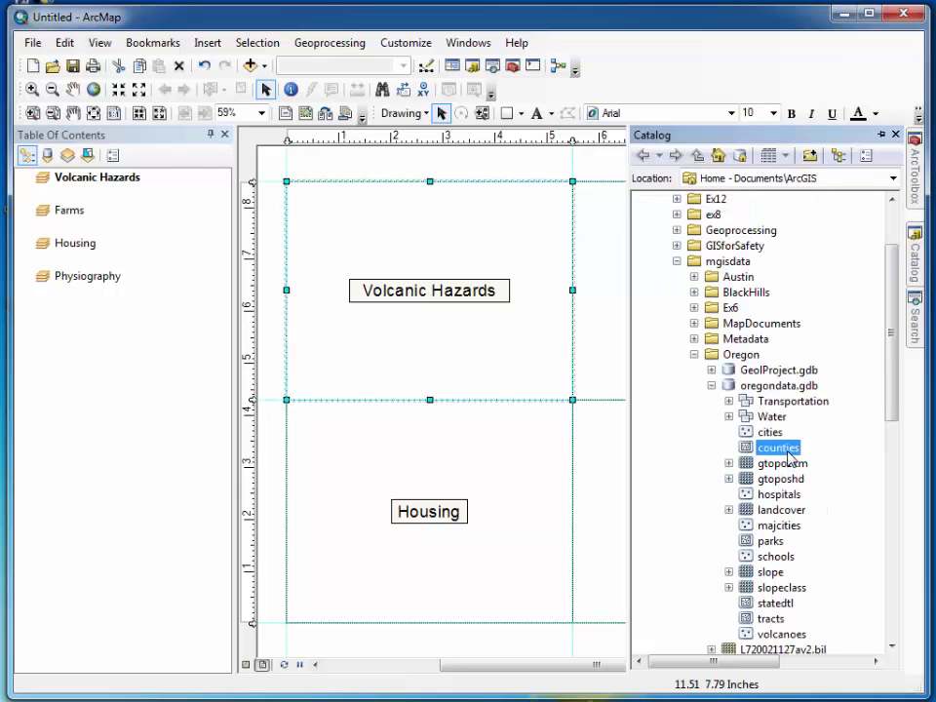
{"action": "left_click", "coordinate": [792, 632]}
{"action": "left_click_drag", "start_coordinate": [769, 450], "coordinate": [507, 325]}
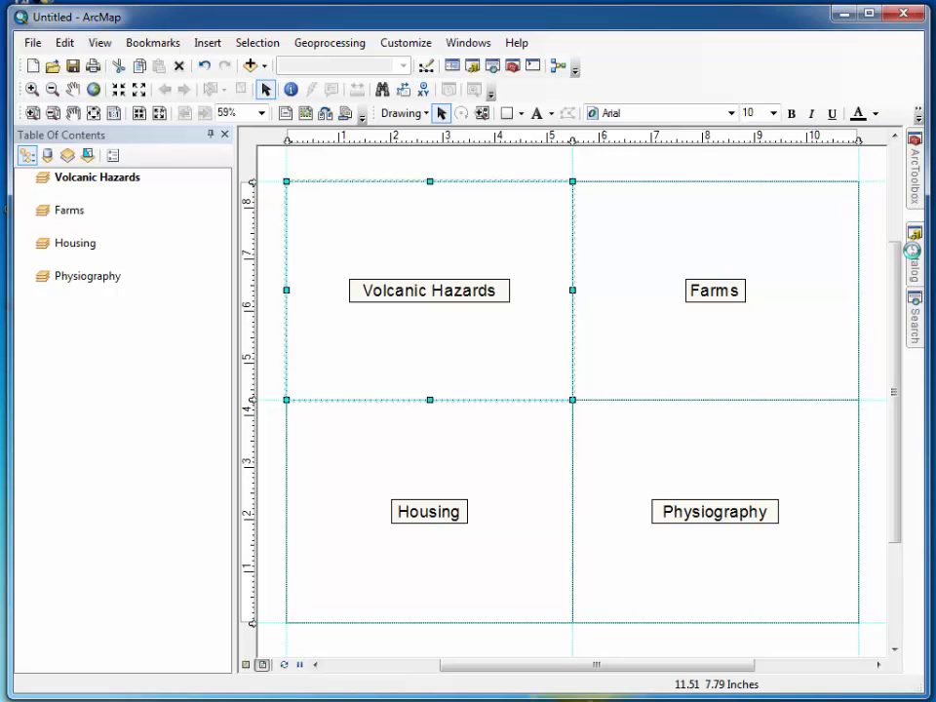
Keep the Catalog permanently open and add the volcanoes and hospitals feature classes from oregondata.gdb to the Volcanic Hazards data frame
{"action": "mouse_move", "coordinate": [913, 250]}
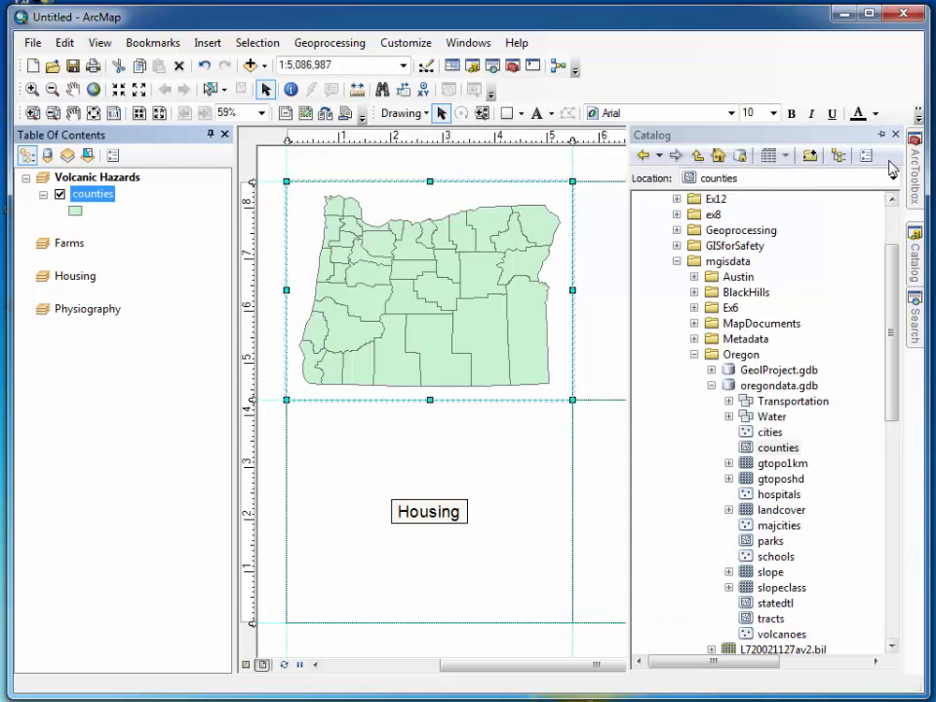
{"action": "left_click", "coordinate": [881, 135]}
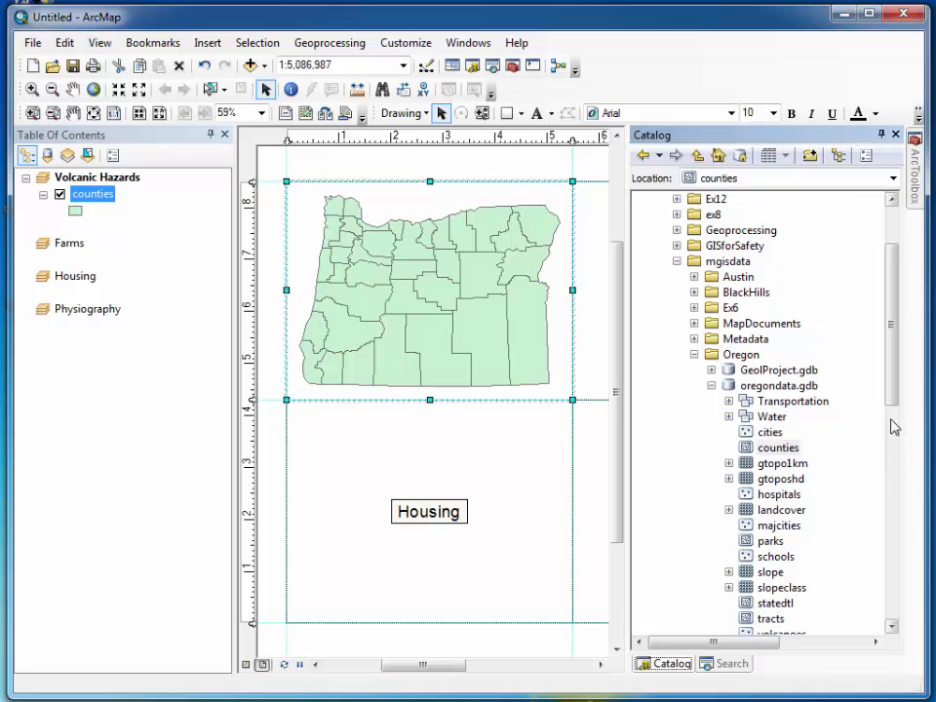
{"action": "scroll", "coordinate": [894, 426], "scroll_direction": "down", "scroll_amount": 3}
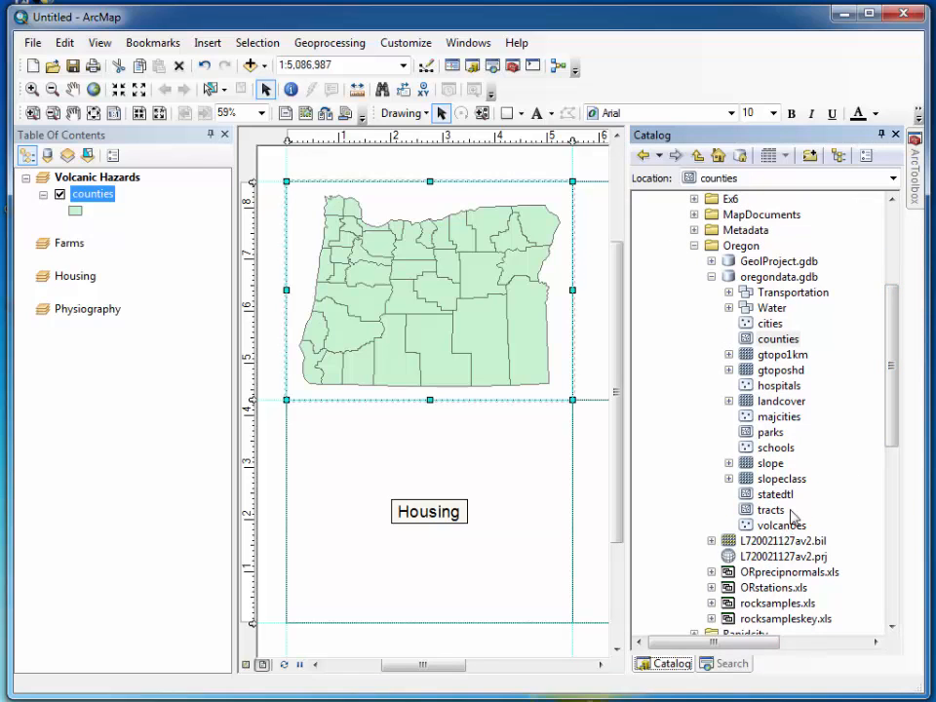
{"action": "left_click_drag", "start_coordinate": [780, 524], "coordinate": [569, 318]}
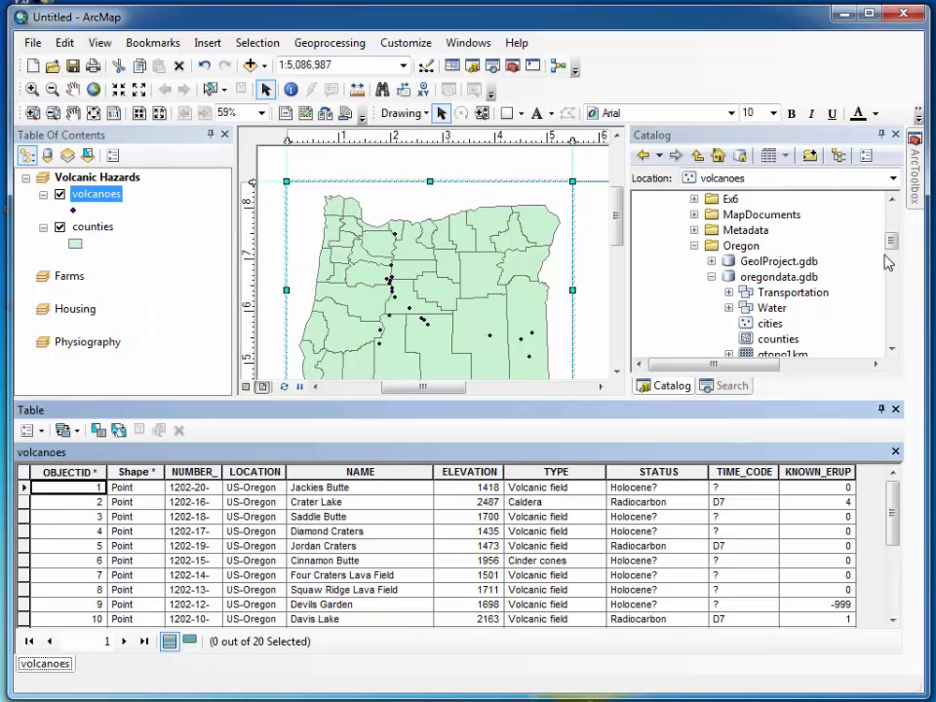
{"action": "left_click", "coordinate": [895, 408]}
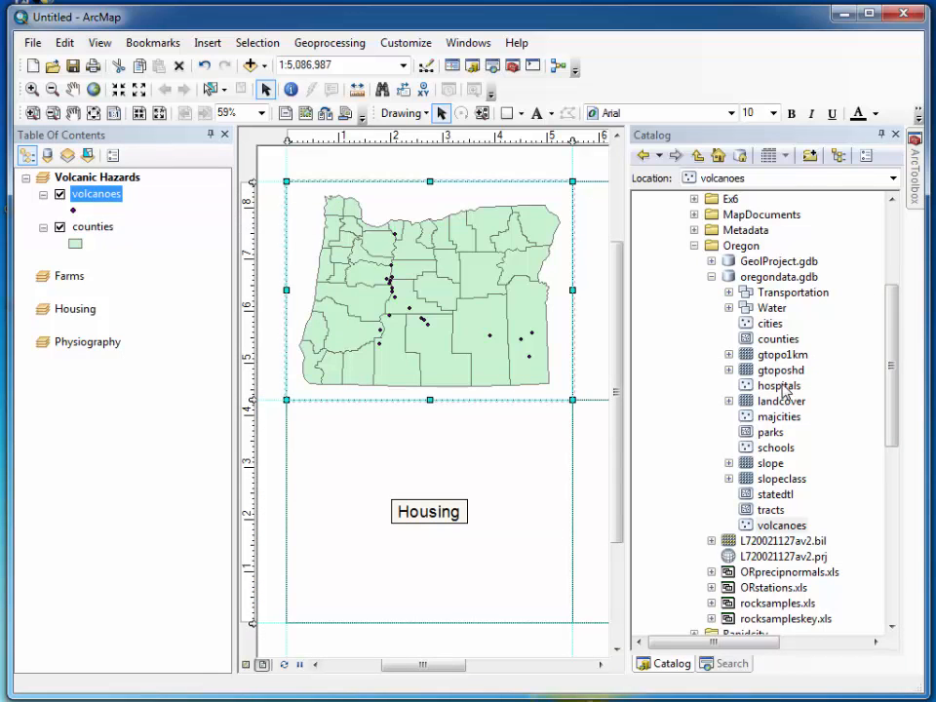
{"action": "left_click_drag", "start_coordinate": [783, 387], "coordinate": [505, 300]}
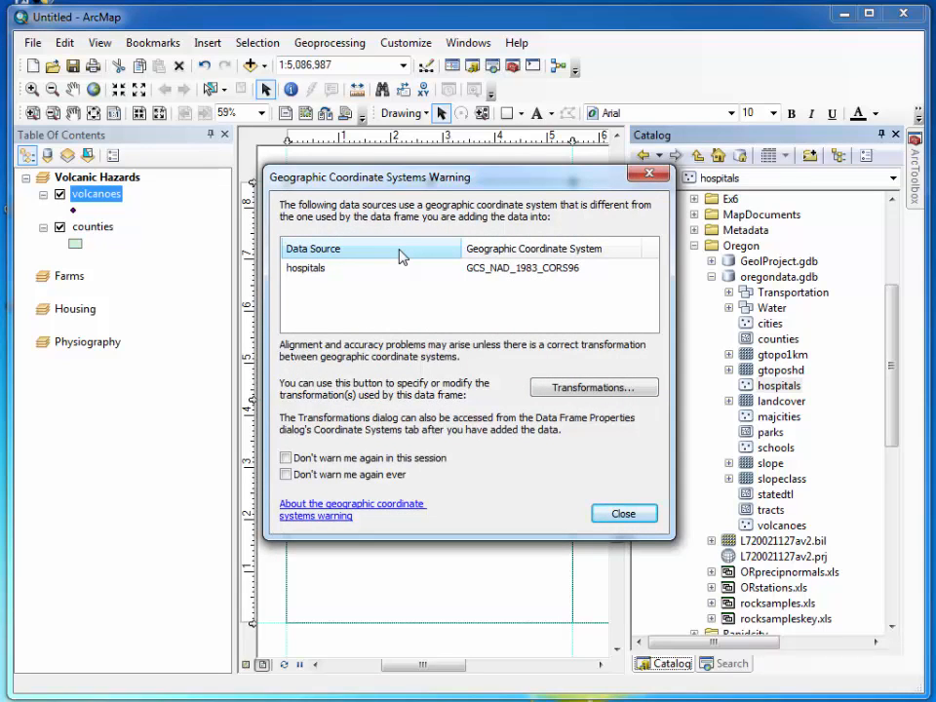
{"action": "left_click", "coordinate": [623, 513]}
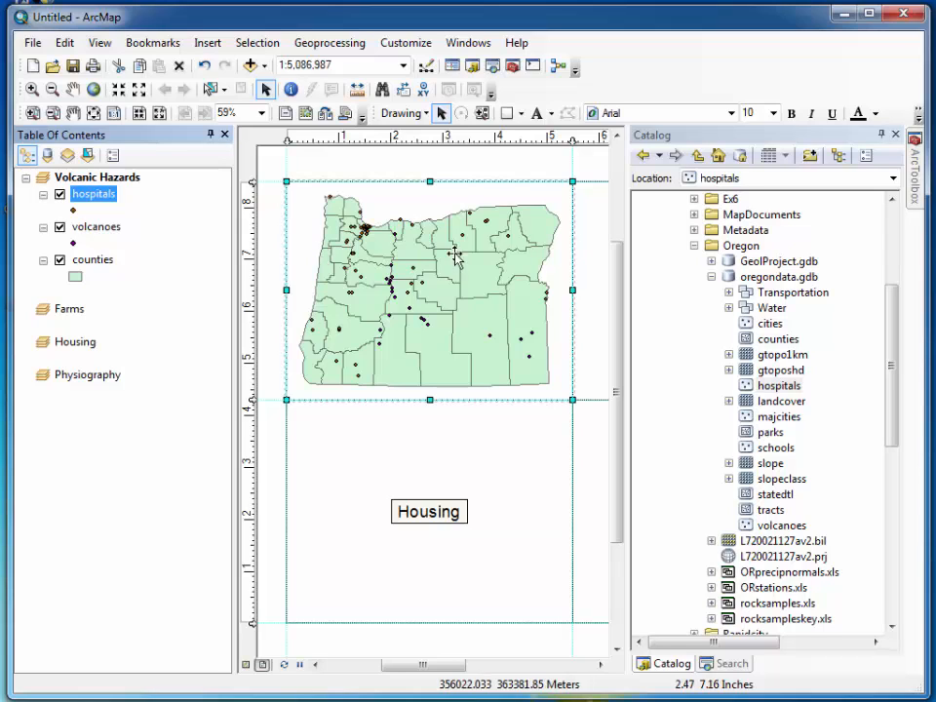
Examine the counties layer's attribute table for the 2010 population density field, POP10_SQMI
{"action": "right_click", "coordinate": [102, 263]}
{"action": "left_click", "coordinate": [255, 316]}
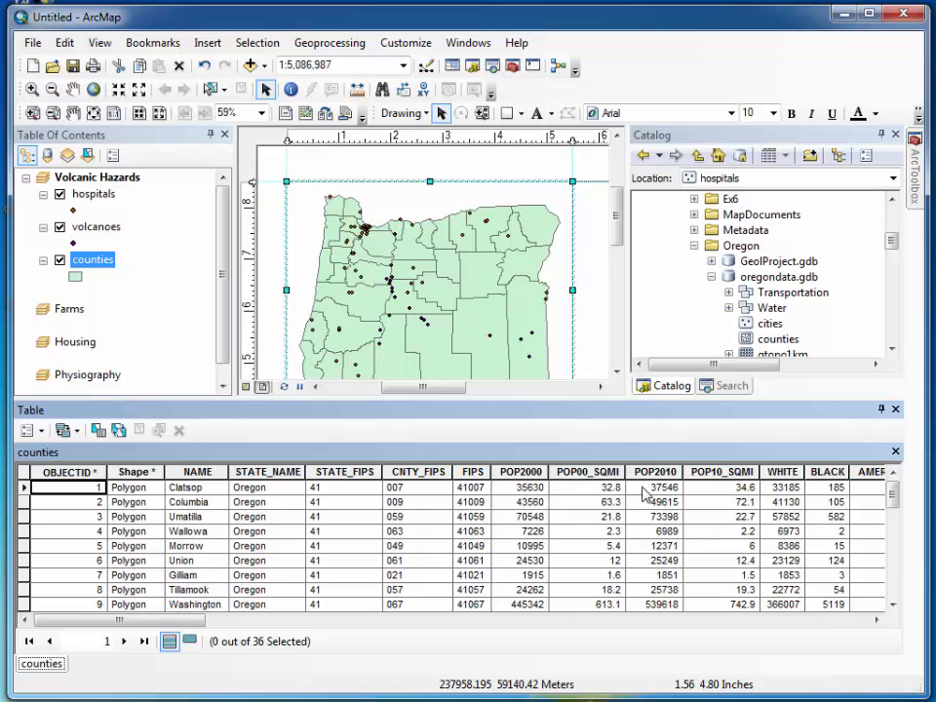
{"action": "left_click", "coordinate": [733, 470]}
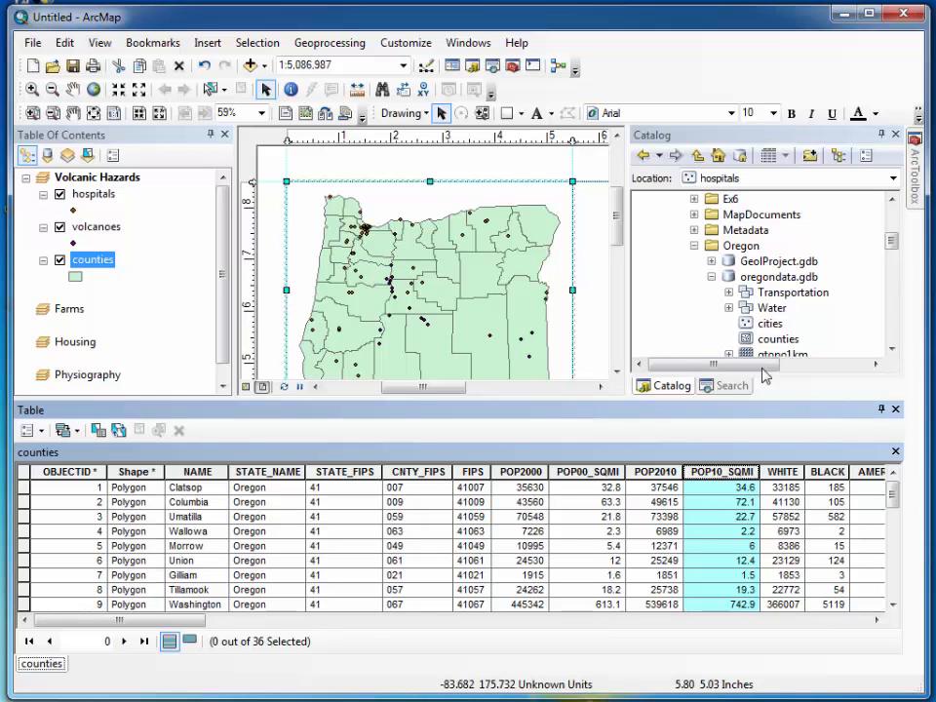
{"action": "left_click", "coordinate": [895, 410]}
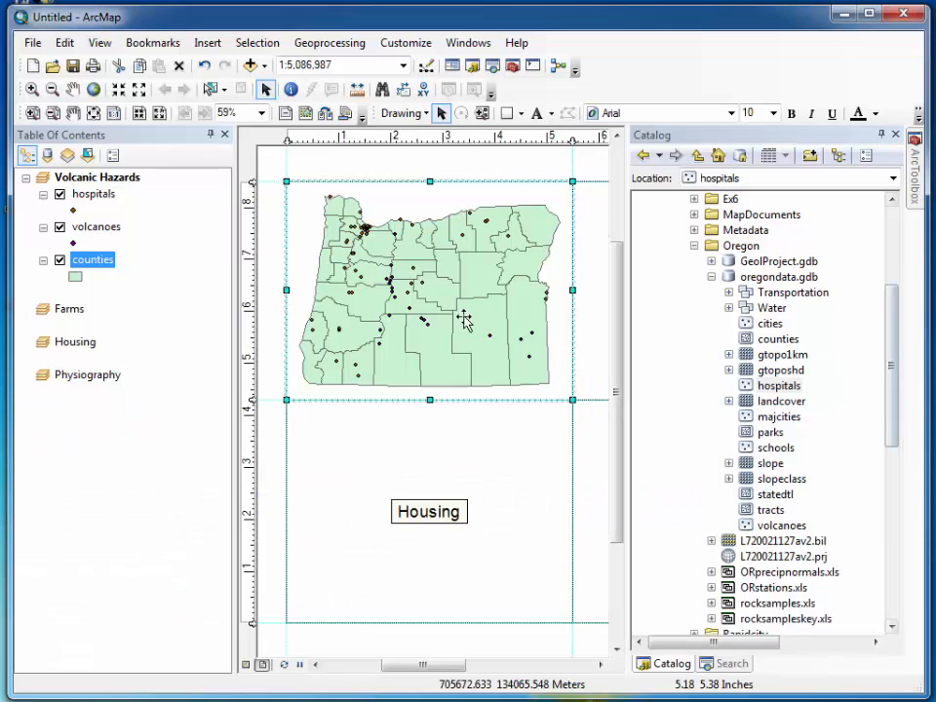
Symbolize the counties layer with graduated colors based on the POP10_SQMI field
{"action": "right_click", "coordinate": [93, 261]}
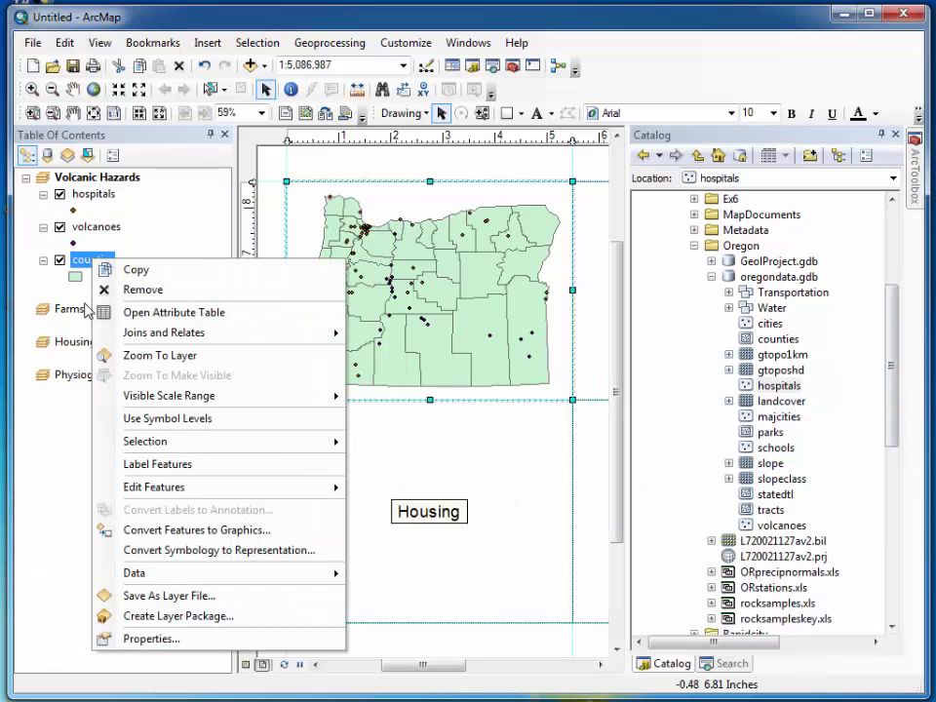
{"action": "left_click", "coordinate": [151, 638]}
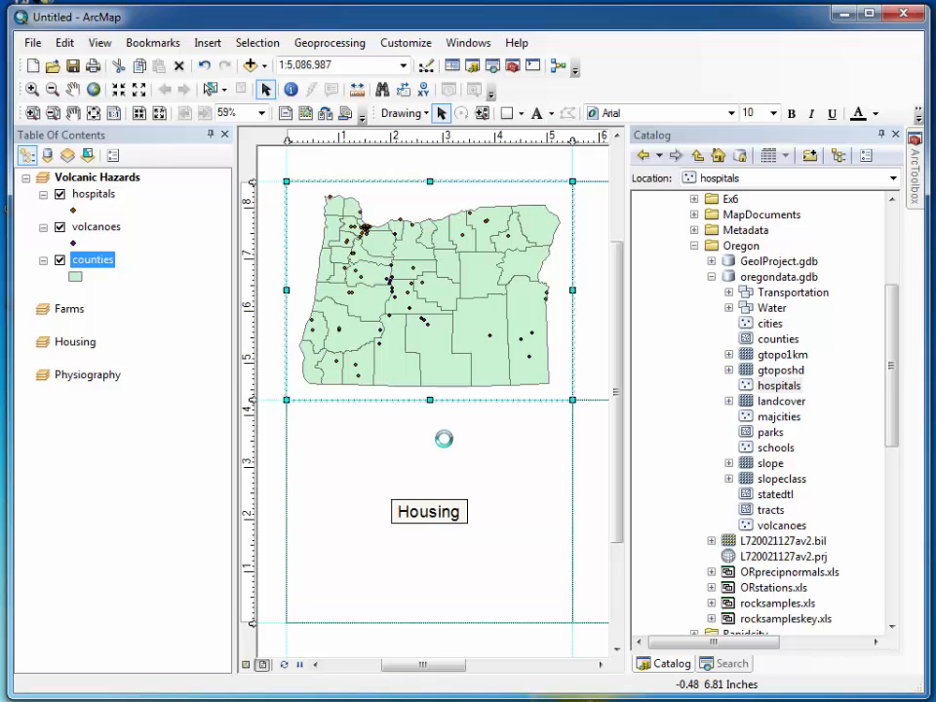
{"action": "left_click", "coordinate": [388, 155]}
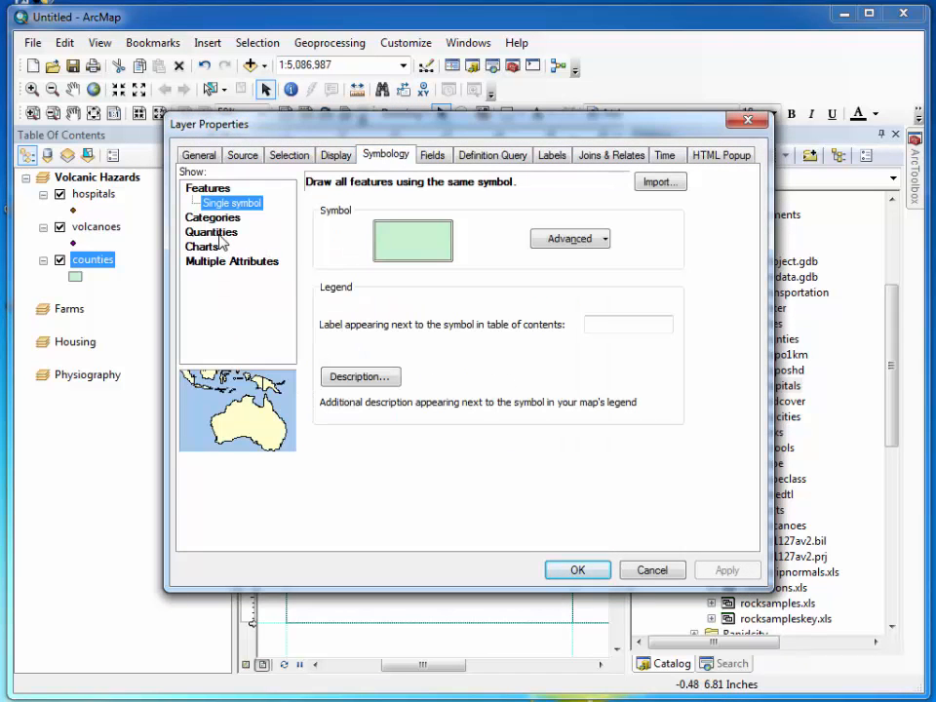
{"action": "left_click", "coordinate": [217, 233]}
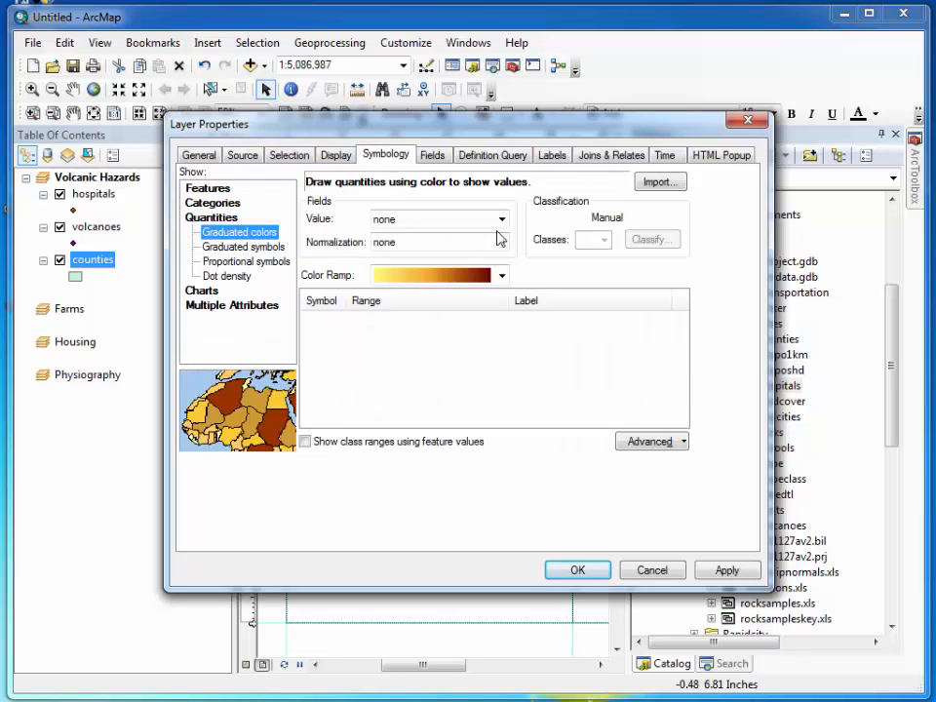
{"action": "left_click", "coordinate": [501, 220]}
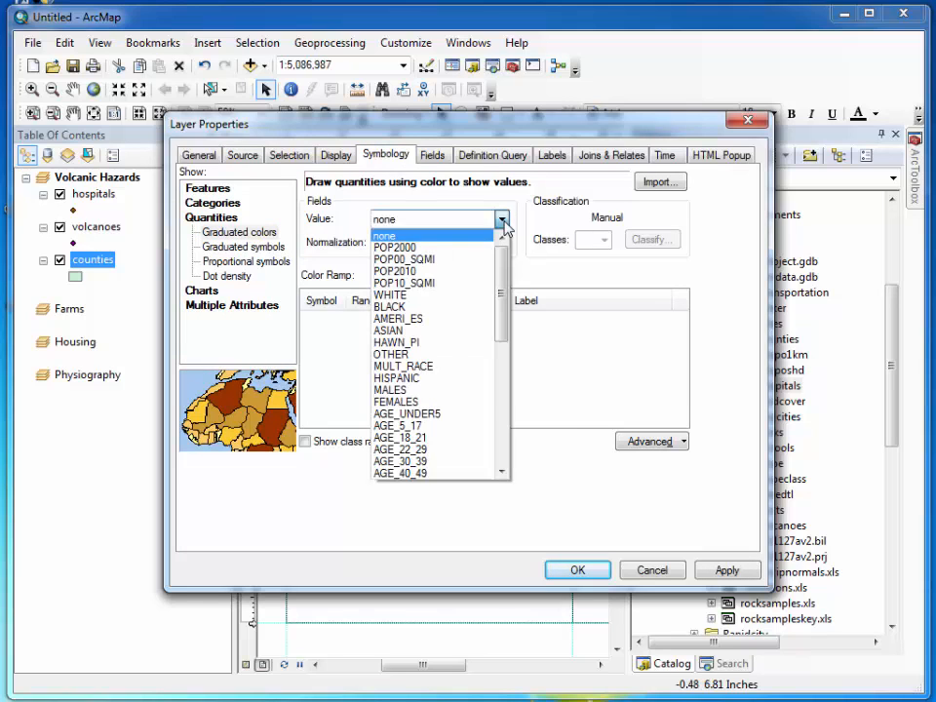
{"action": "left_click", "coordinate": [434, 284]}
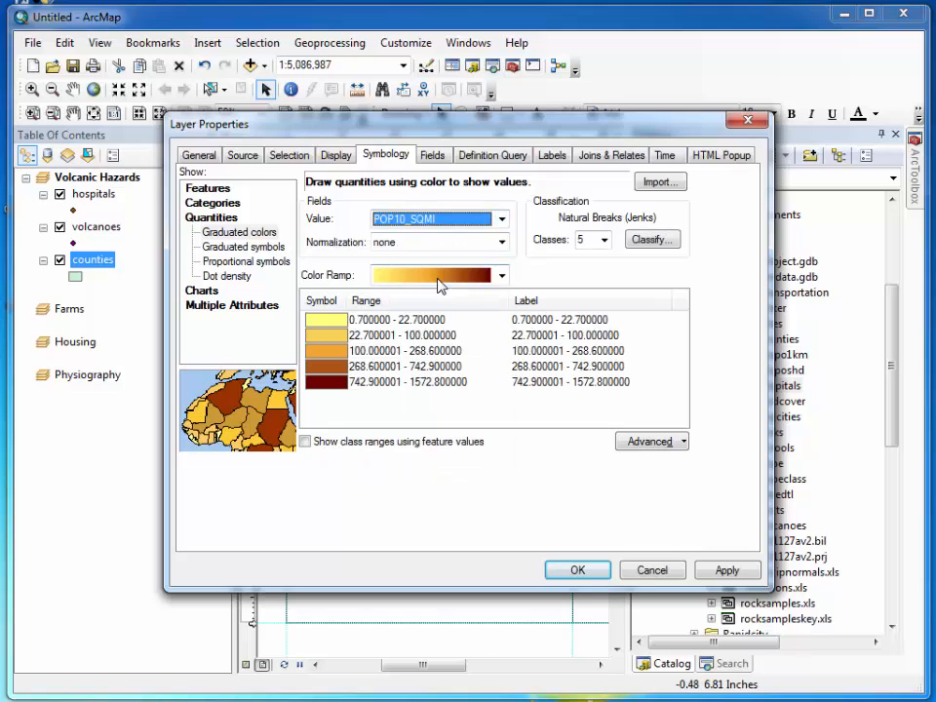
Format the counties class labels to one decimal place and apply the graduated color symbology
{"action": "right_click", "coordinate": [576, 310]}
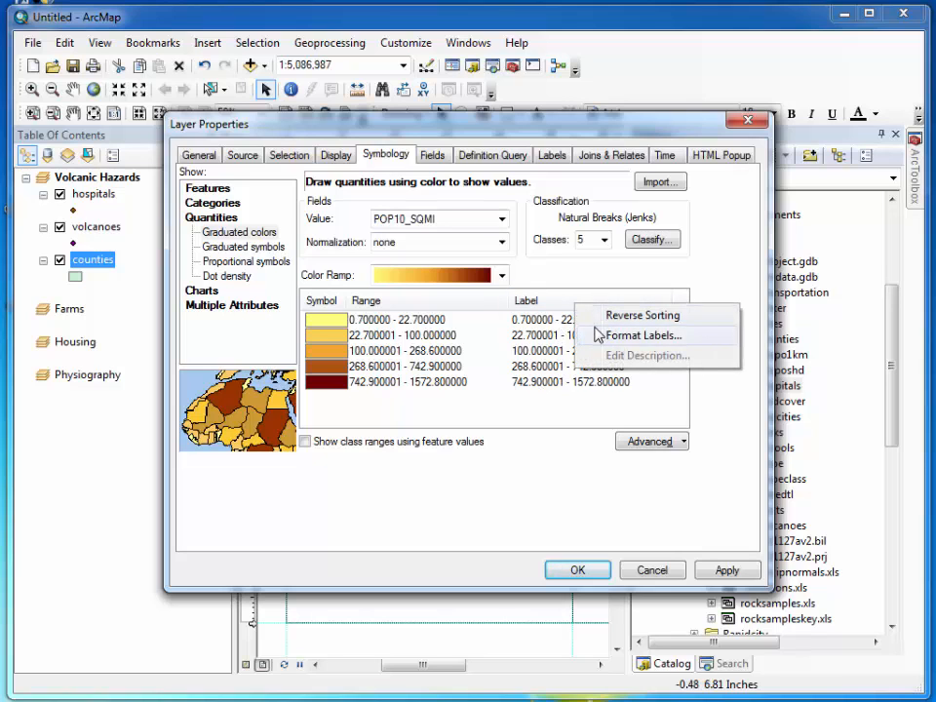
{"action": "left_click", "coordinate": [599, 336]}
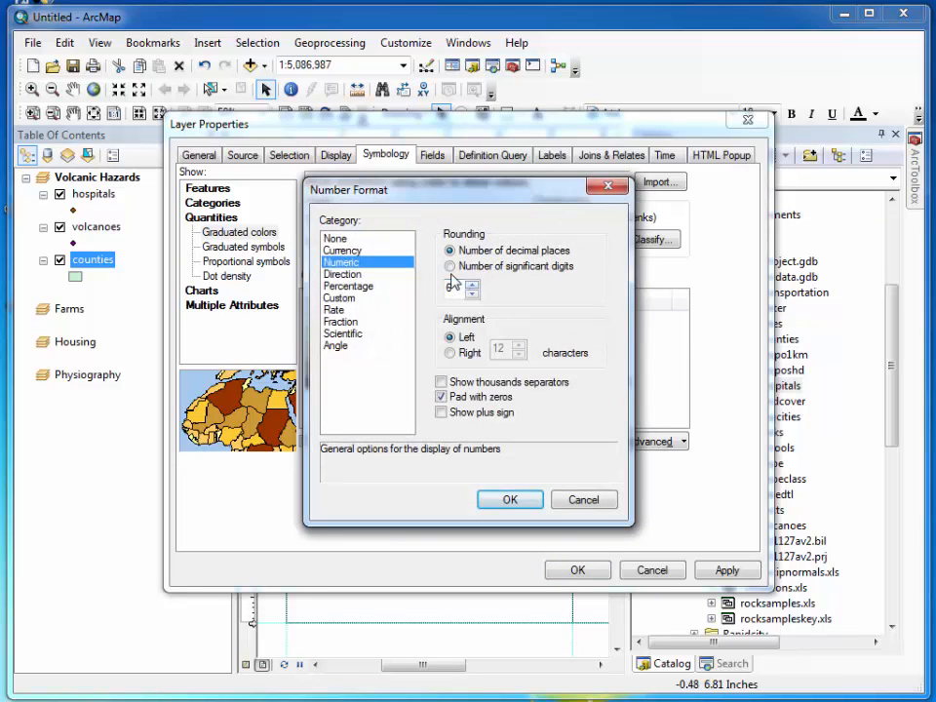
{"action": "double_click", "coordinate": [450, 288]}
{"action": "left_click", "coordinate": [508, 499]}
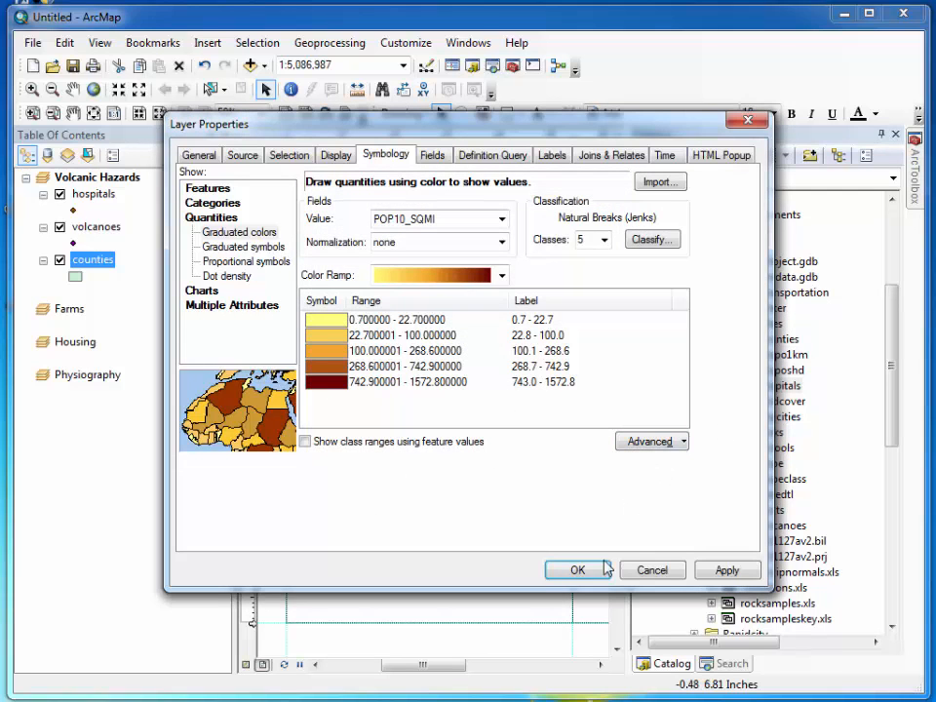
{"action": "left_click", "coordinate": [600, 570]}
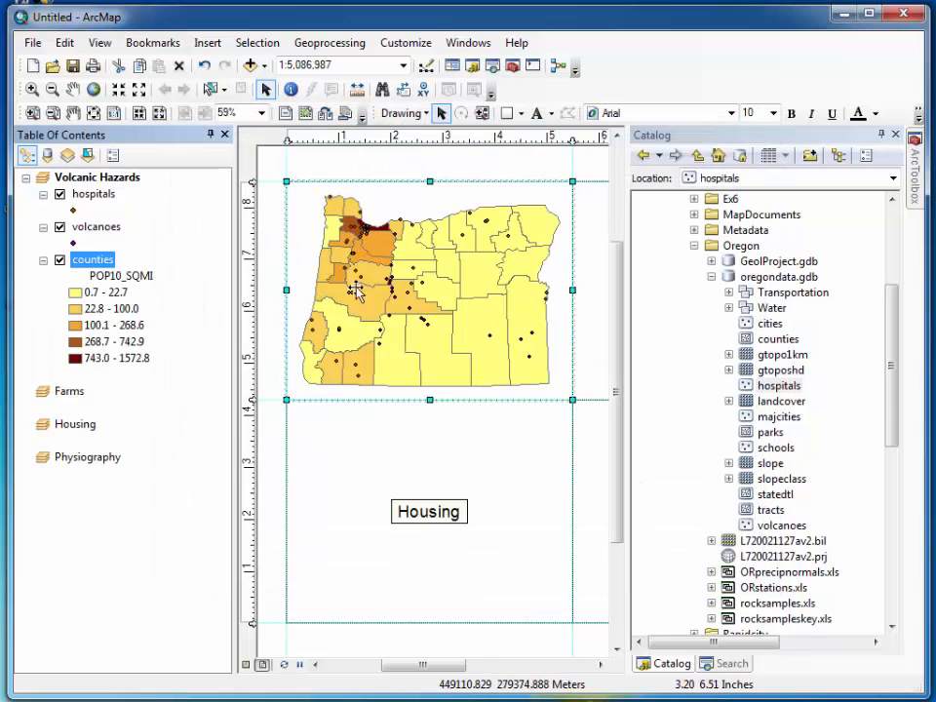
Change the hospitals layer's symbol to the Cross 2 marker in a medium blue color
{"action": "left_click", "coordinate": [74, 211]}
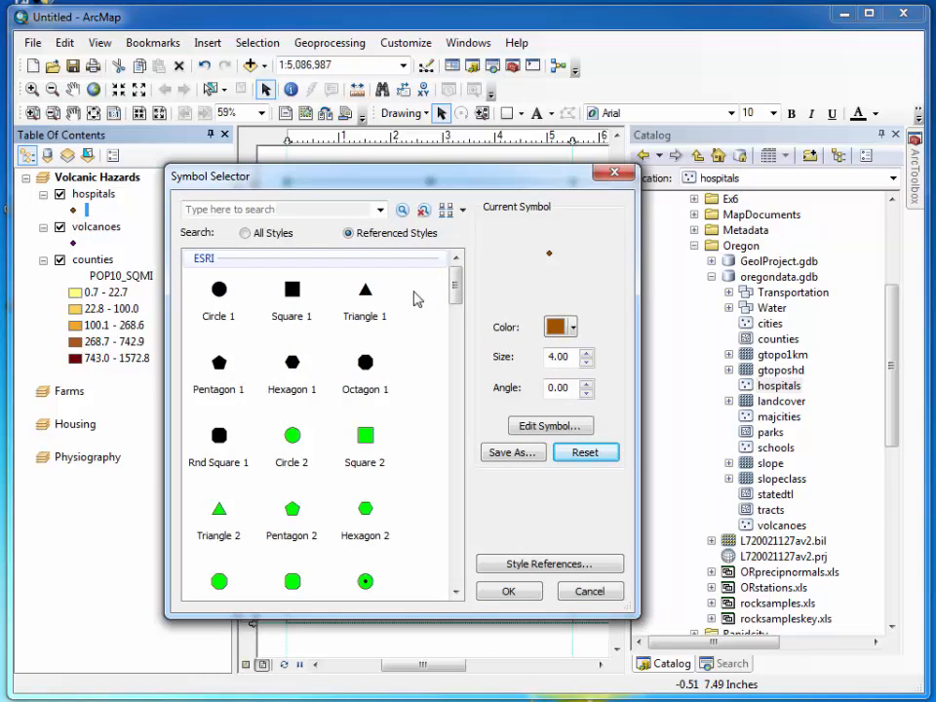
{"action": "left_click_drag", "start_coordinate": [454, 281], "coordinate": [455, 366]}
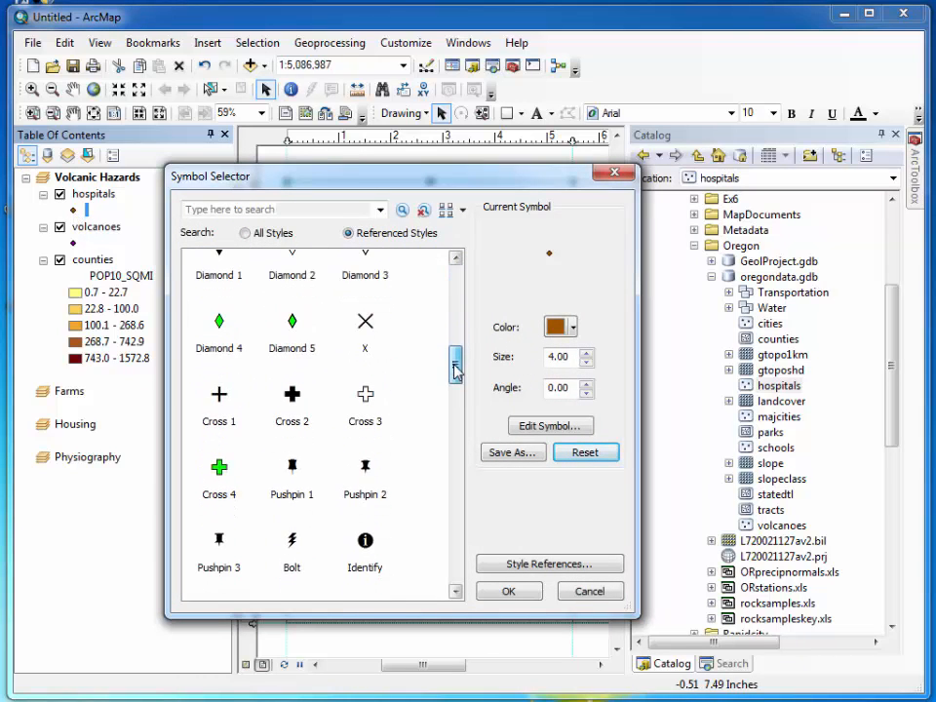
{"action": "left_click", "coordinate": [292, 397]}
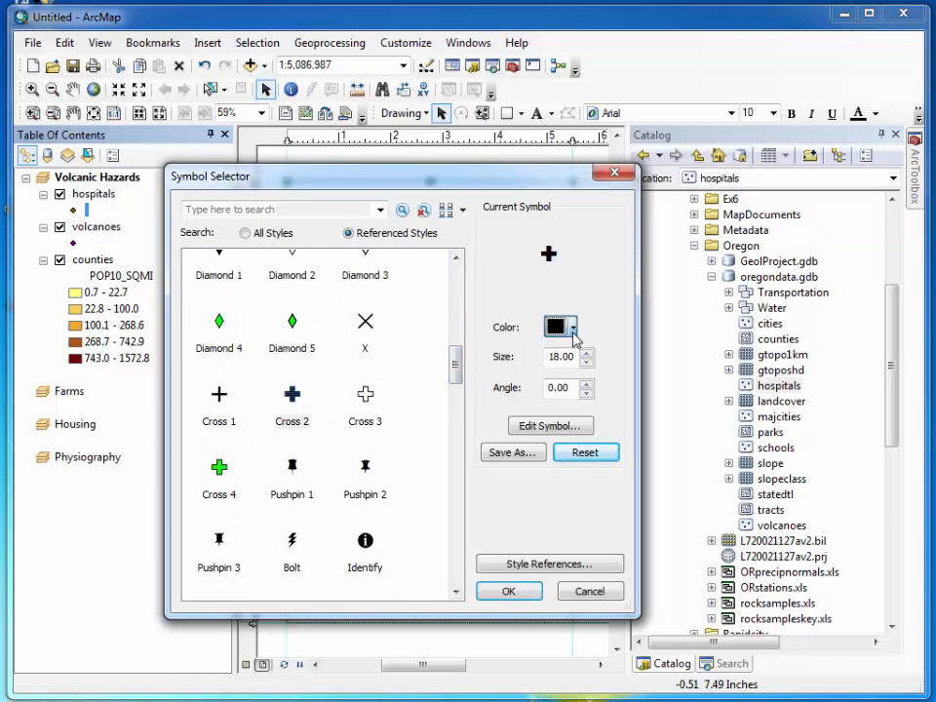
{"action": "left_click", "coordinate": [573, 326]}
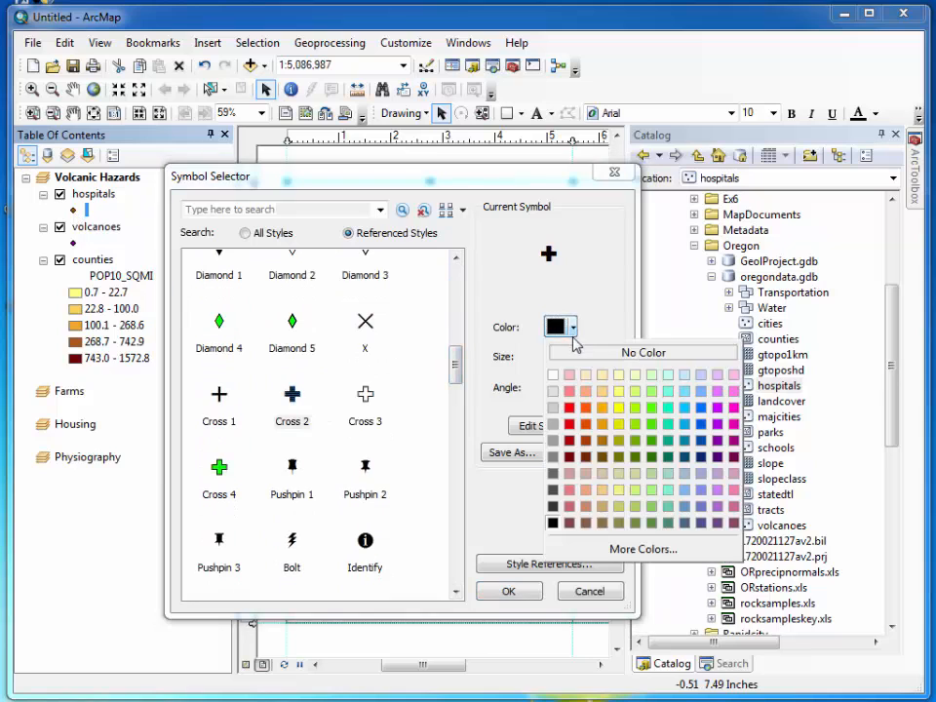
{"action": "left_click", "coordinate": [683, 425]}
{"action": "left_click", "coordinate": [568, 327]}
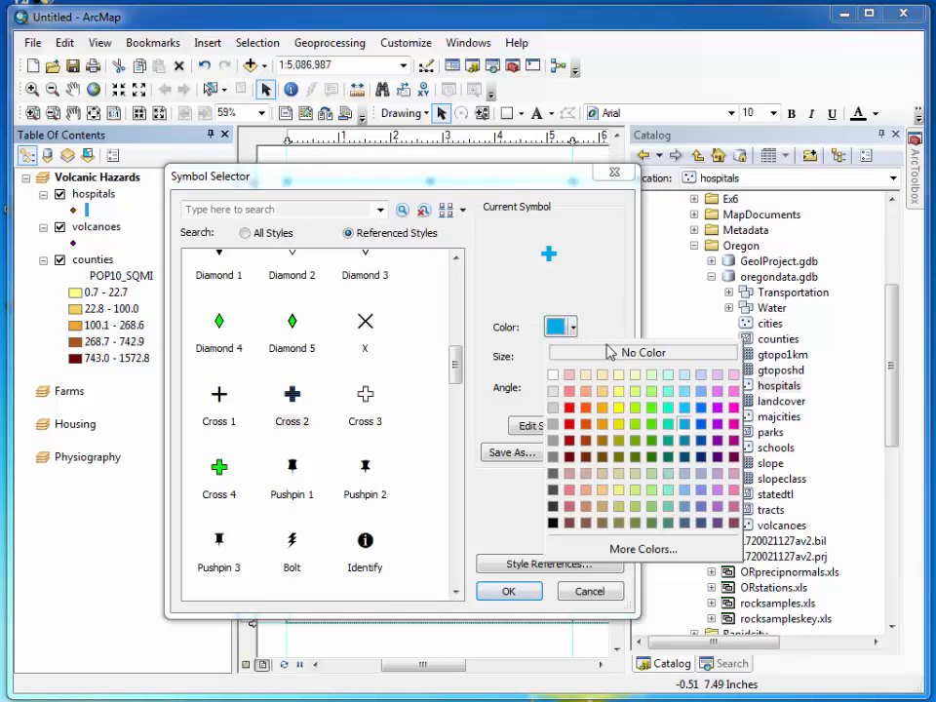
{"action": "left_click", "coordinate": [696, 425]}
{"action": "left_click", "coordinate": [508, 591]}
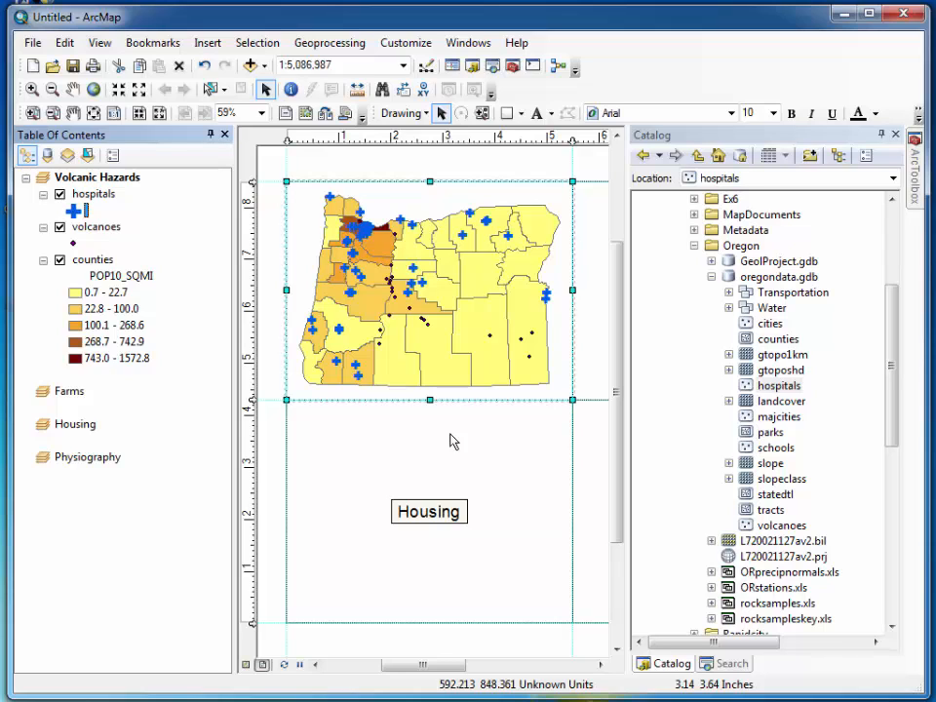
Set the volcanoes layer's symbology to proportional symbols based on the KNOWN_ERUP field
{"action": "double_click", "coordinate": [85, 226]}
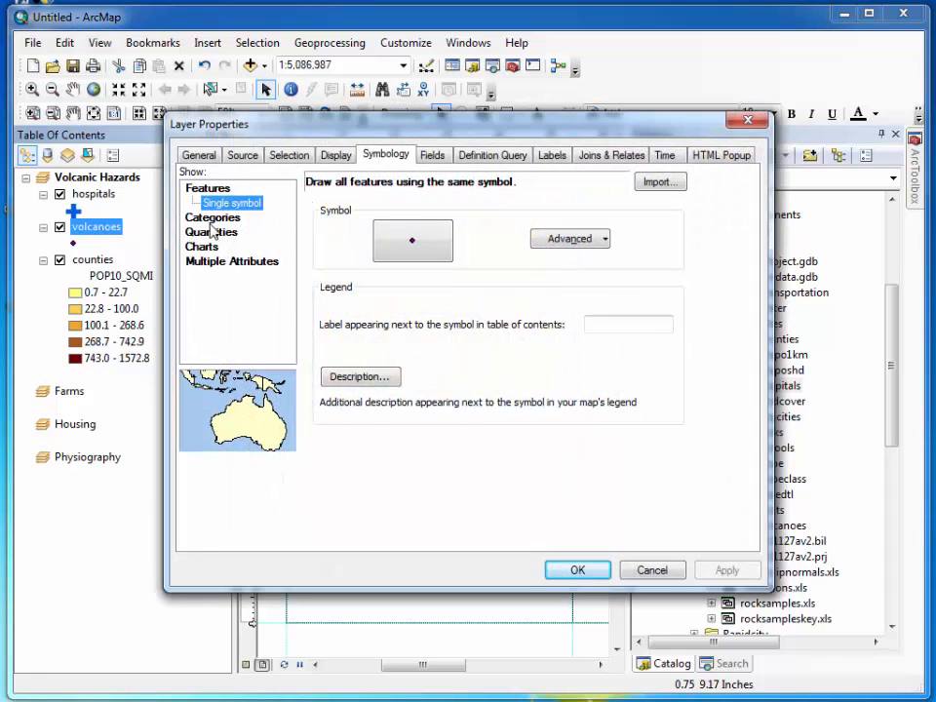
{"action": "left_click", "coordinate": [211, 233]}
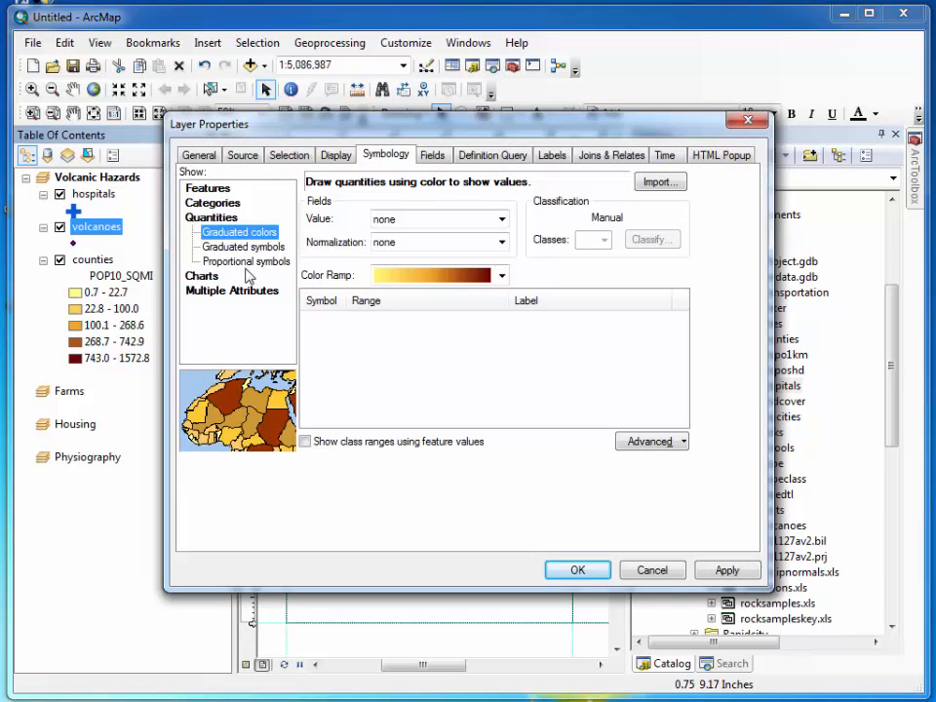
{"action": "left_click", "coordinate": [234, 262]}
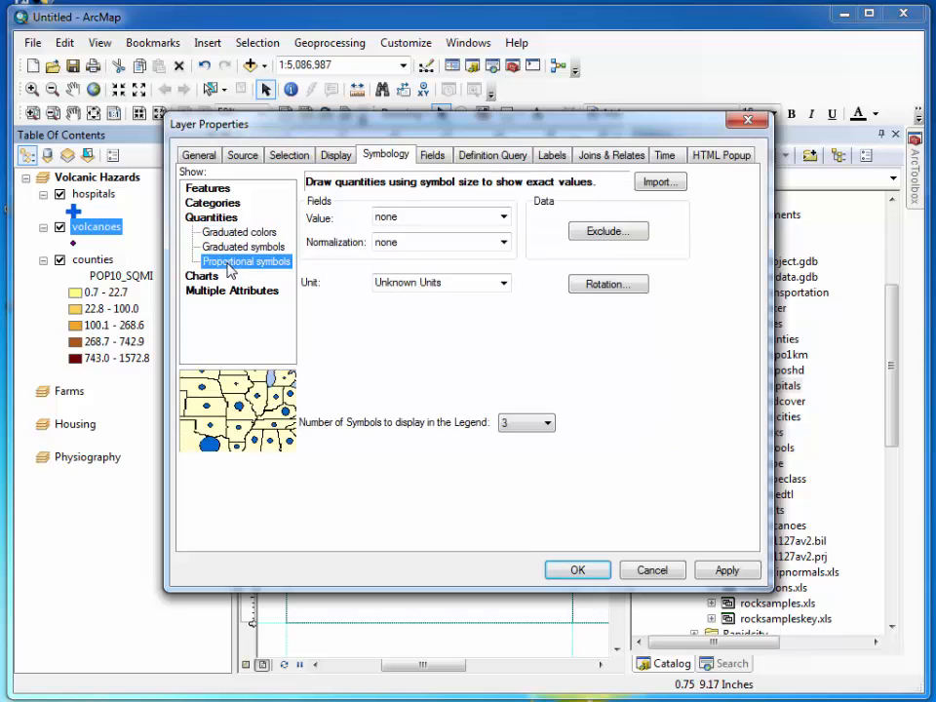
{"action": "left_click", "coordinate": [503, 217]}
{"action": "left_click", "coordinate": [440, 257]}
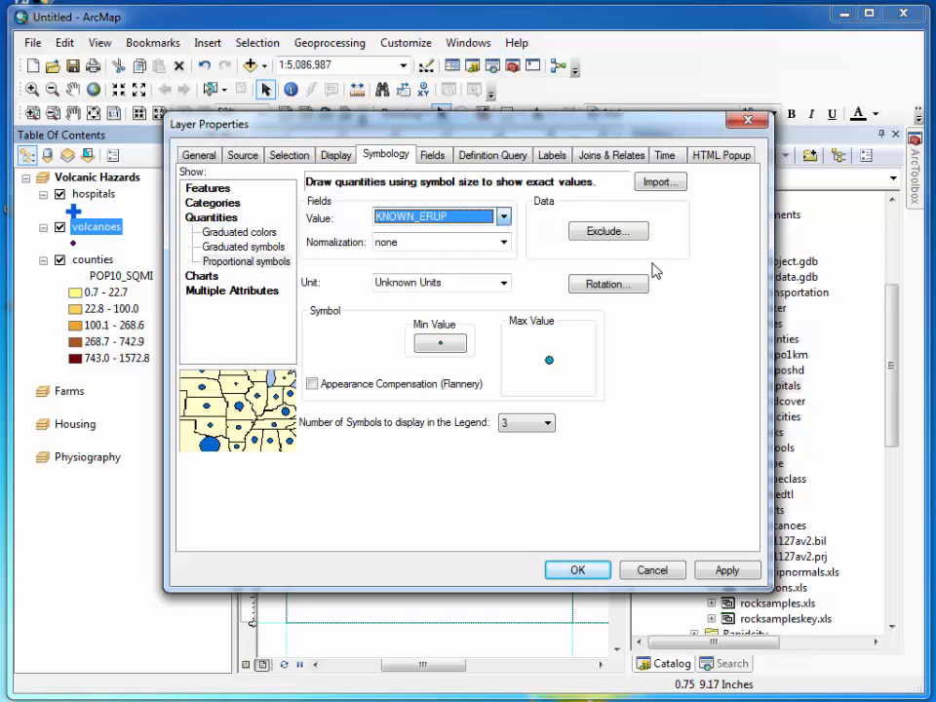
Use a red Triangle 1 marker as the volcanoes' minimum value symbol and apply the proportional symbology
{"action": "left_click", "coordinate": [458, 348]}
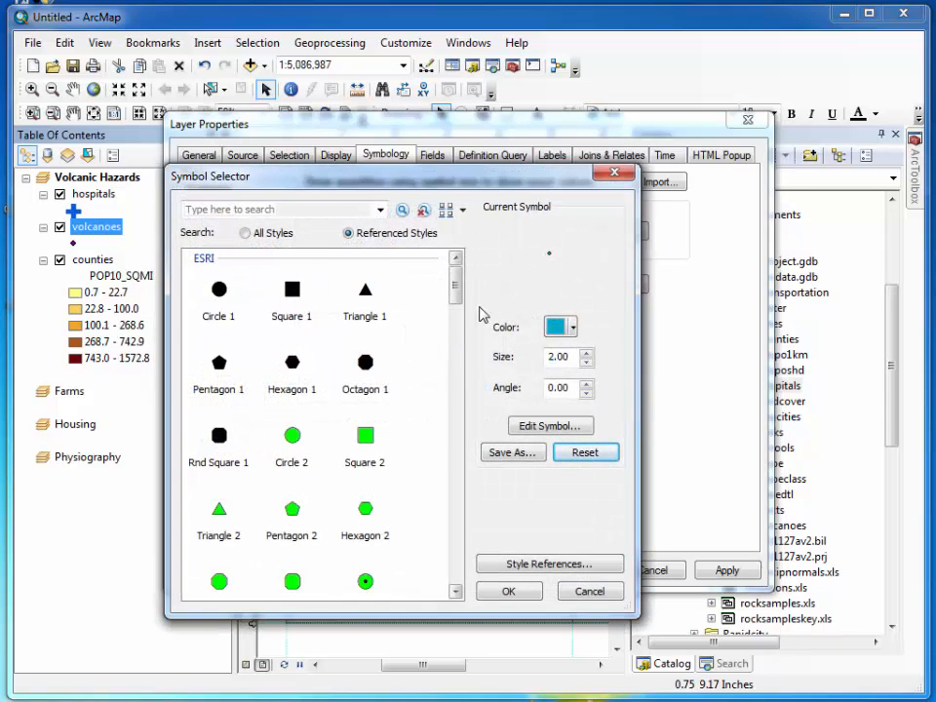
{"action": "left_click", "coordinate": [386, 304]}
{"action": "left_click", "coordinate": [573, 328]}
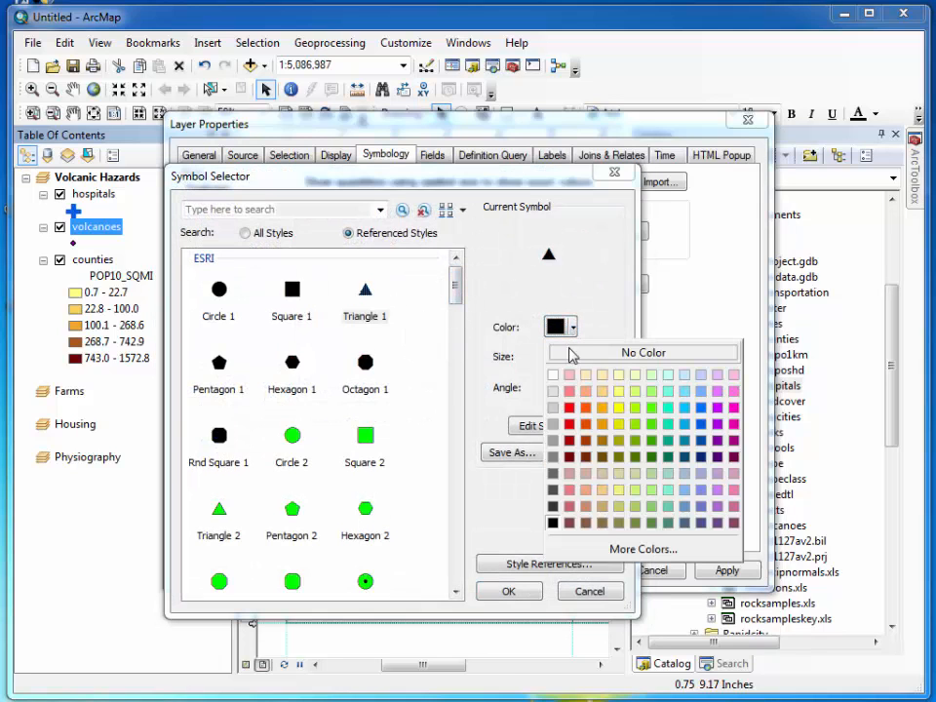
{"action": "left_click", "coordinate": [567, 361]}
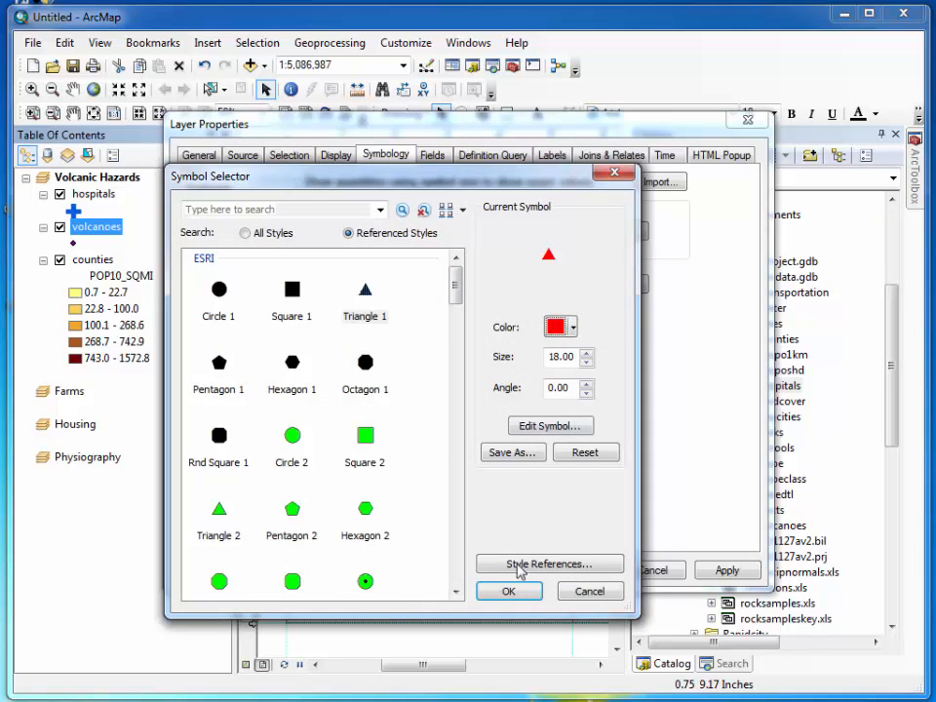
{"action": "left_click", "coordinate": [512, 591]}
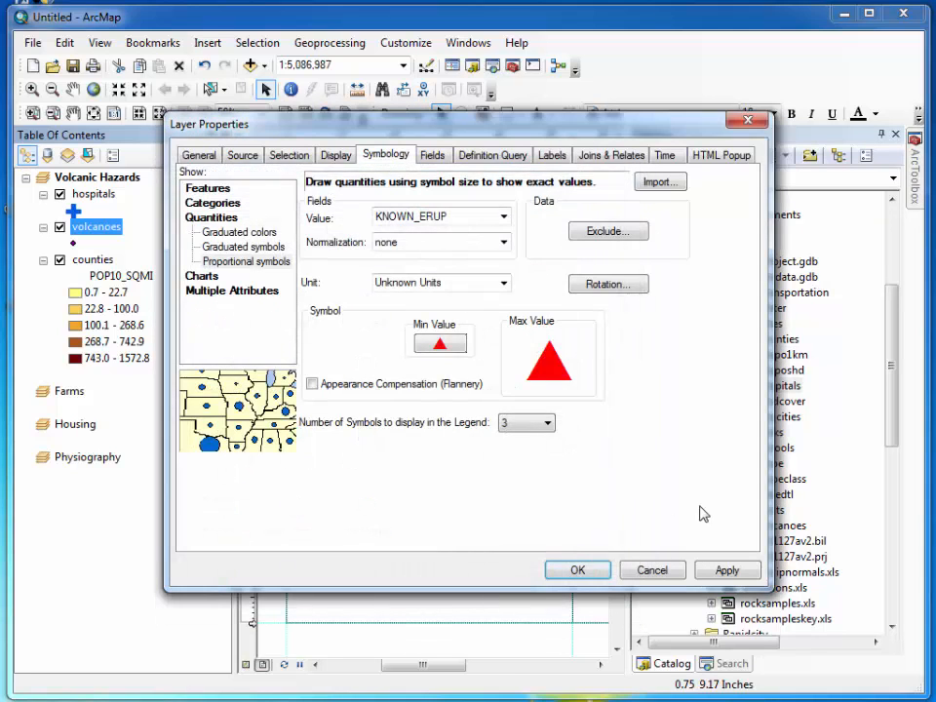
{"action": "left_click", "coordinate": [574, 573]}
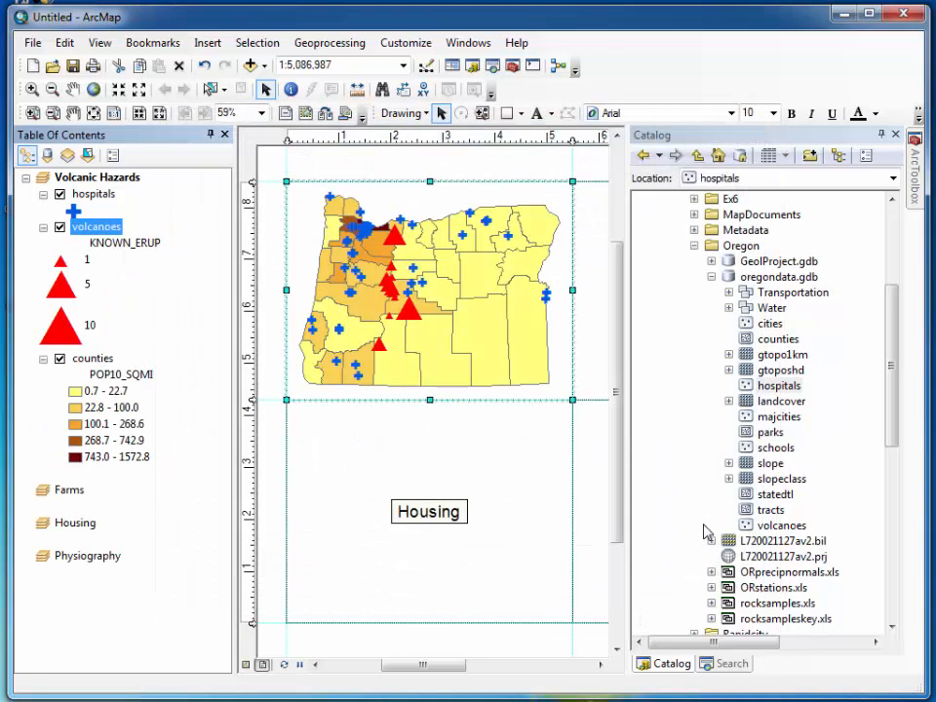